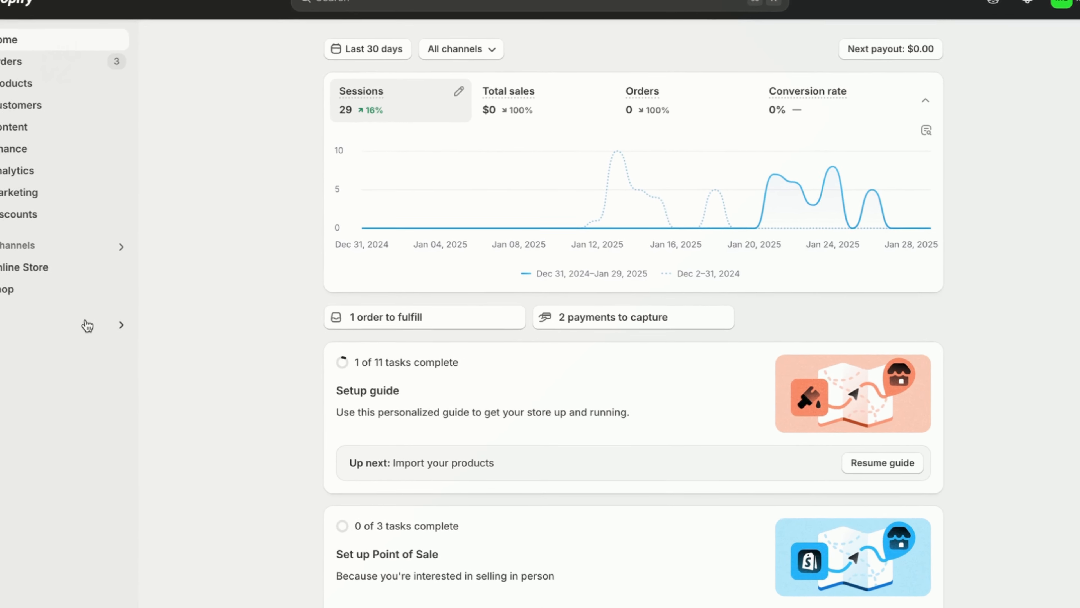
Step: Install the Shopify Forms app from the recommended apps
click(234, 319)
click(408, 268)
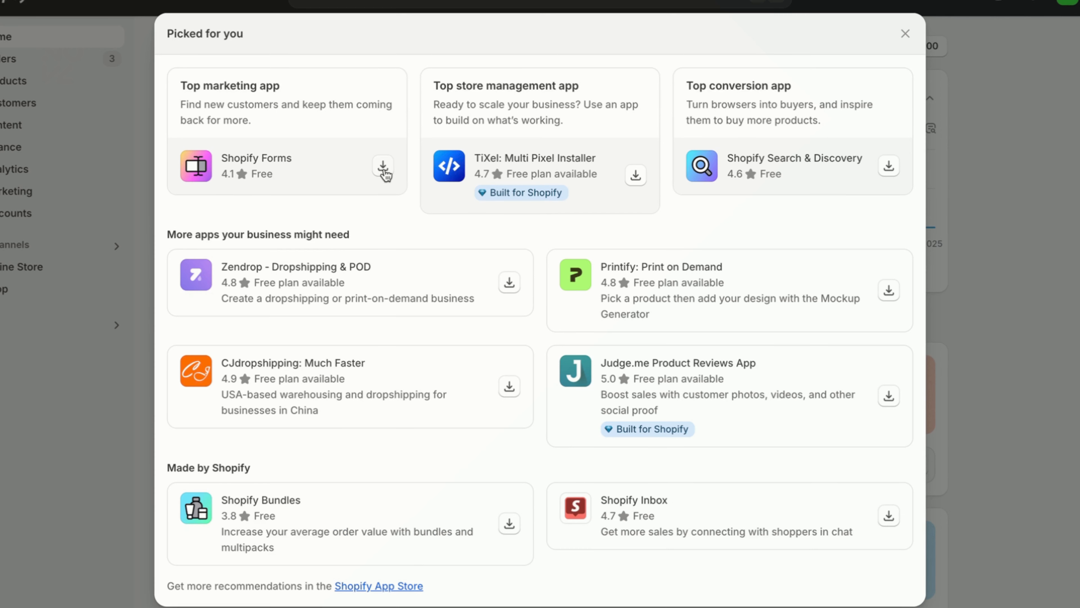
click(384, 170)
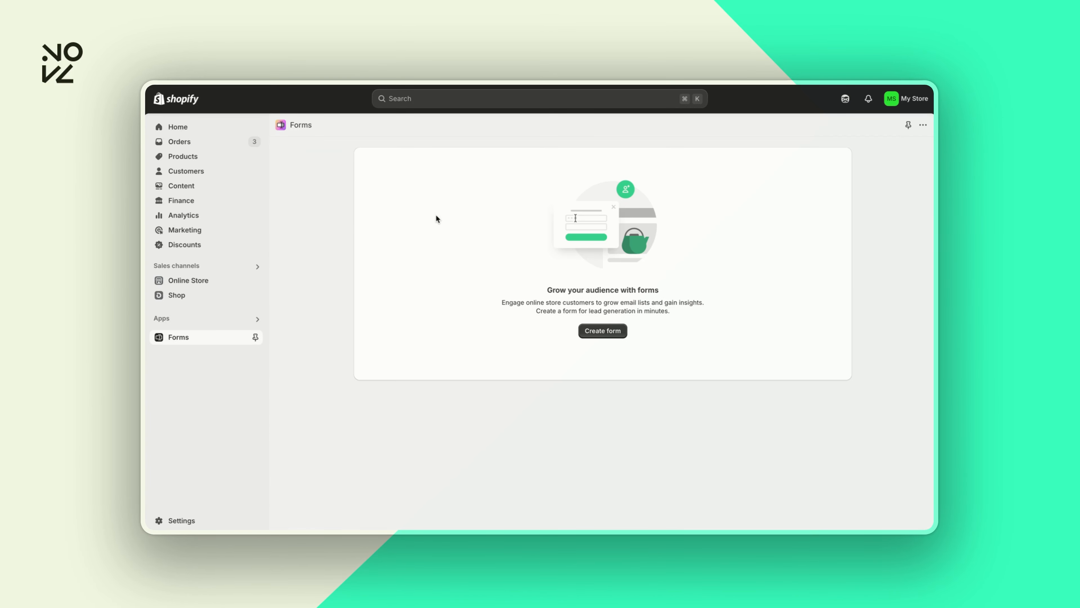
Step: Create an inline form named "Feedback"
click(613, 339)
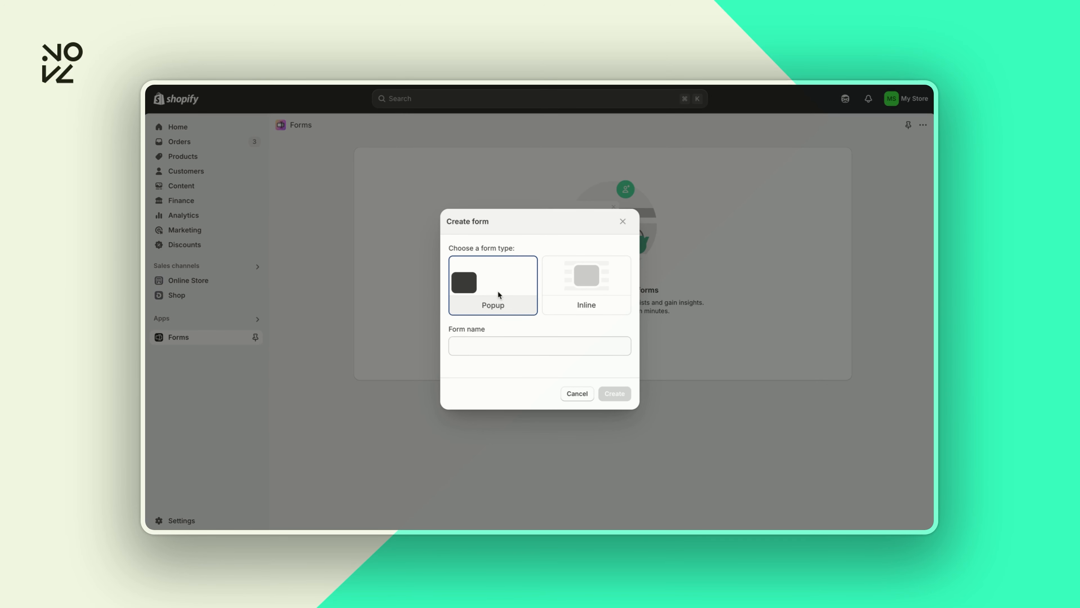
click(568, 288)
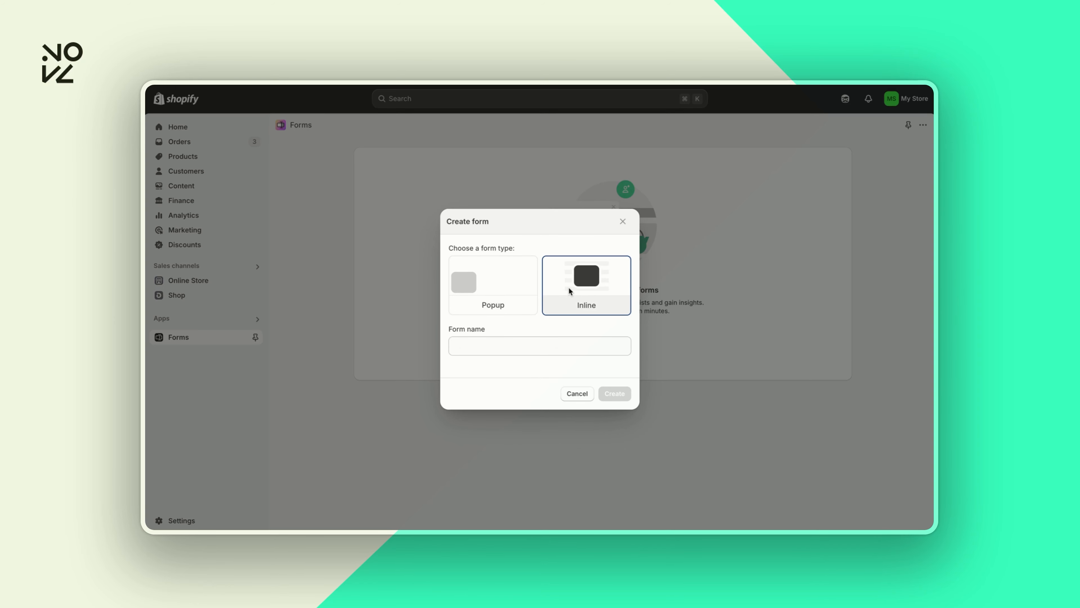
click(483, 348)
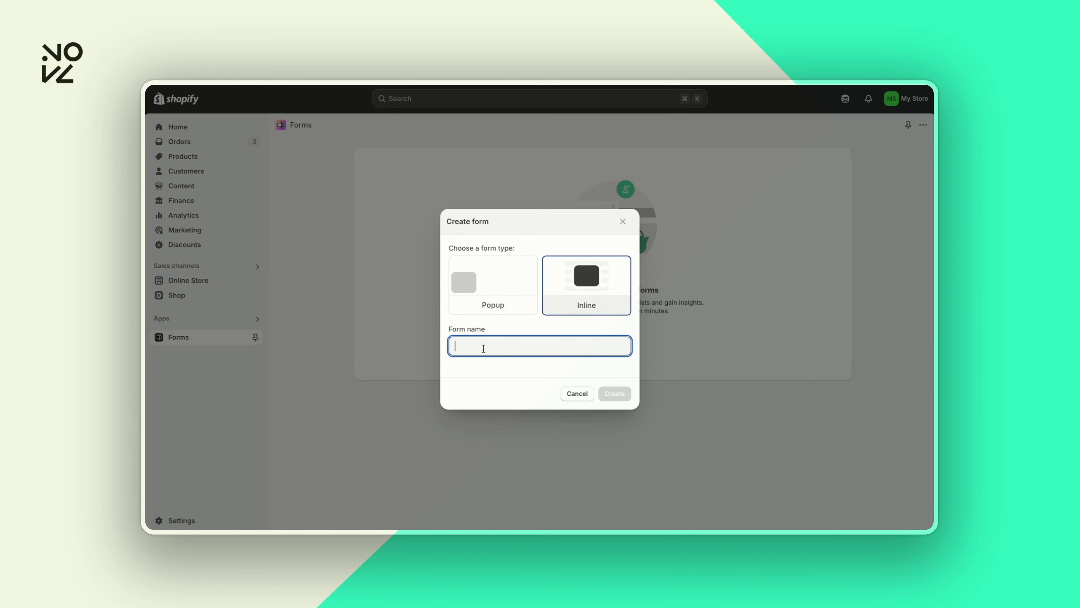
text(Feedback)
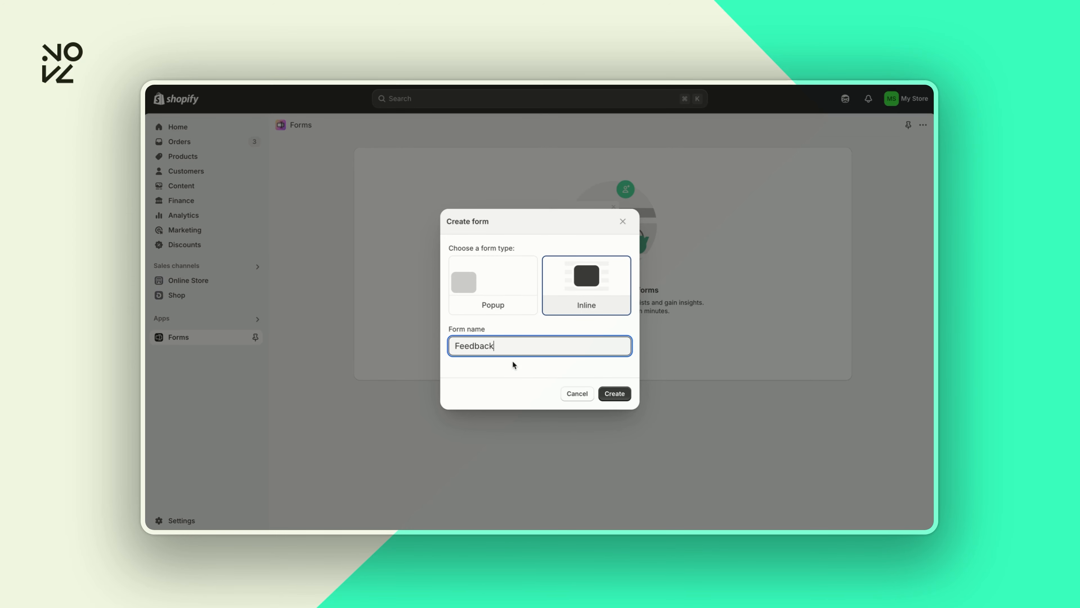
click(620, 393)
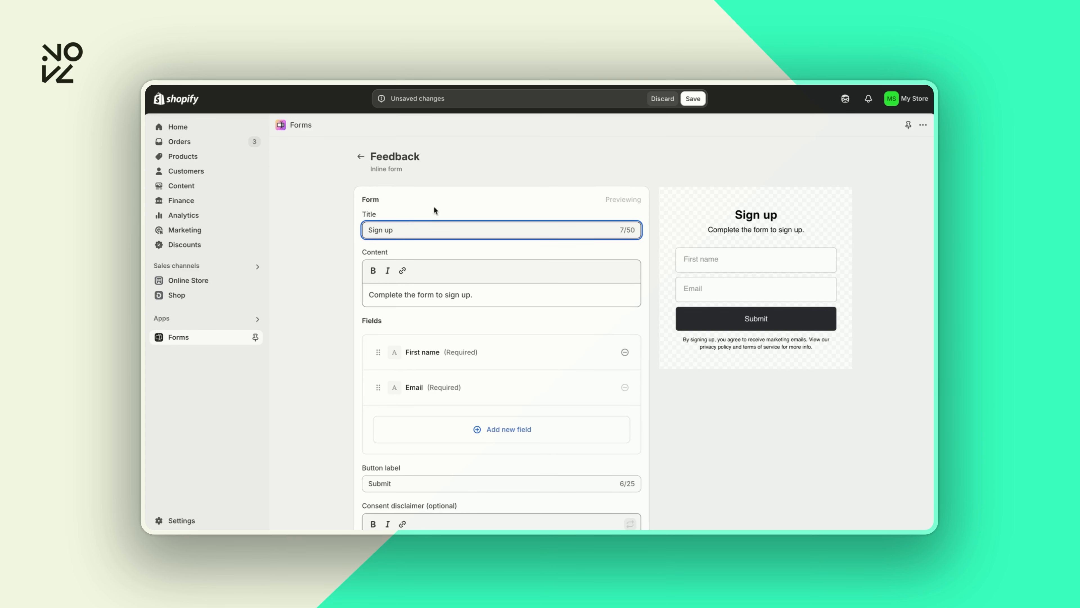
Step: Clear the Feedback form's default title and content text
triple_click(422, 230)
key(BackSpace)
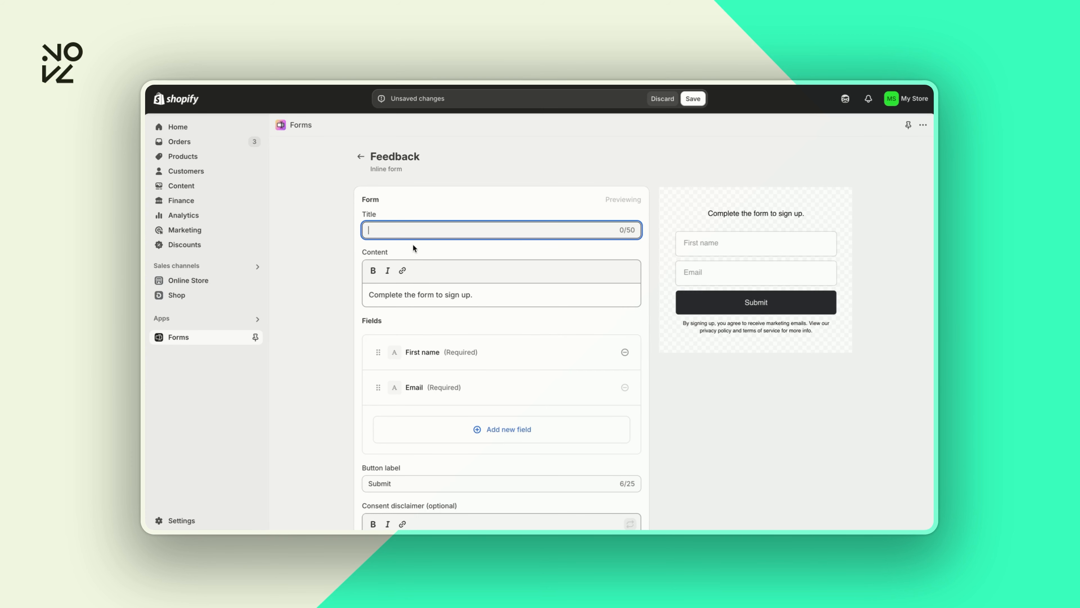
triple_click(444, 294)
key(BackSpace)
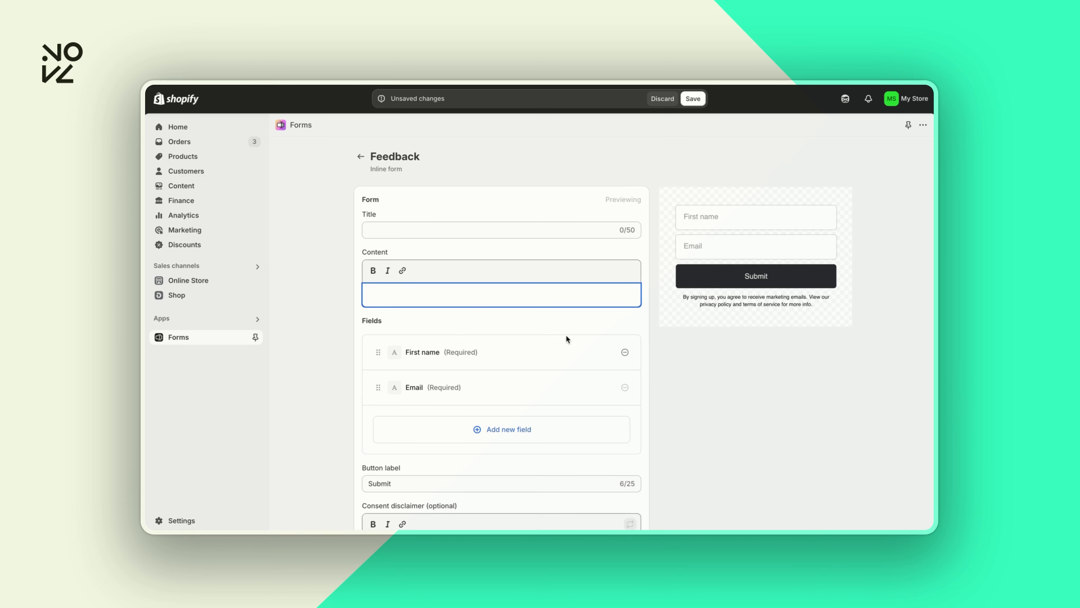
click(571, 328)
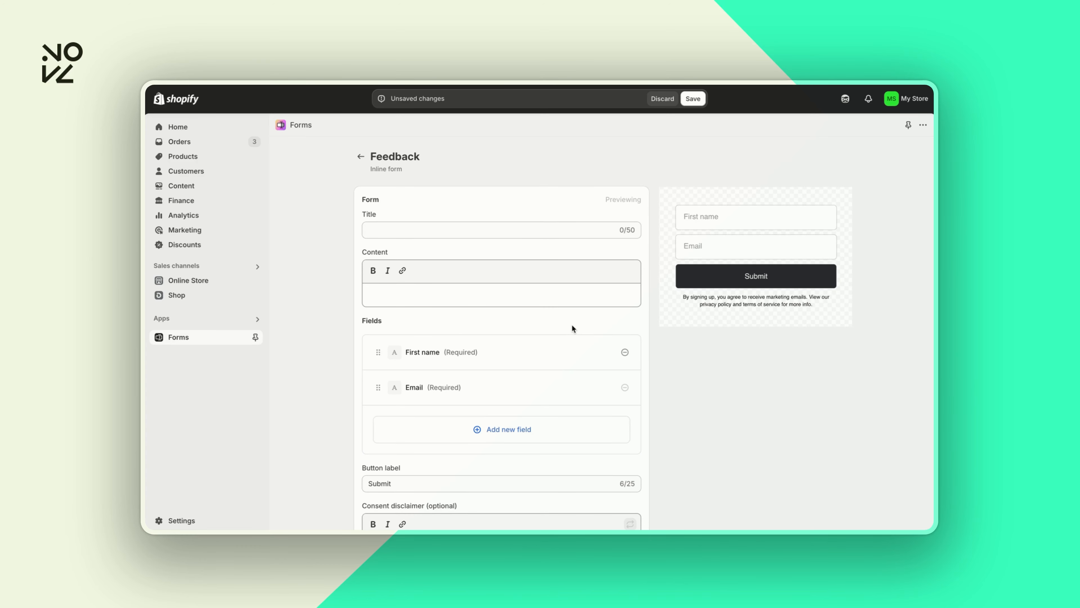
Step: Add a new radio buttons field labelled "Would you be interested in exclusive content"
click(504, 433)
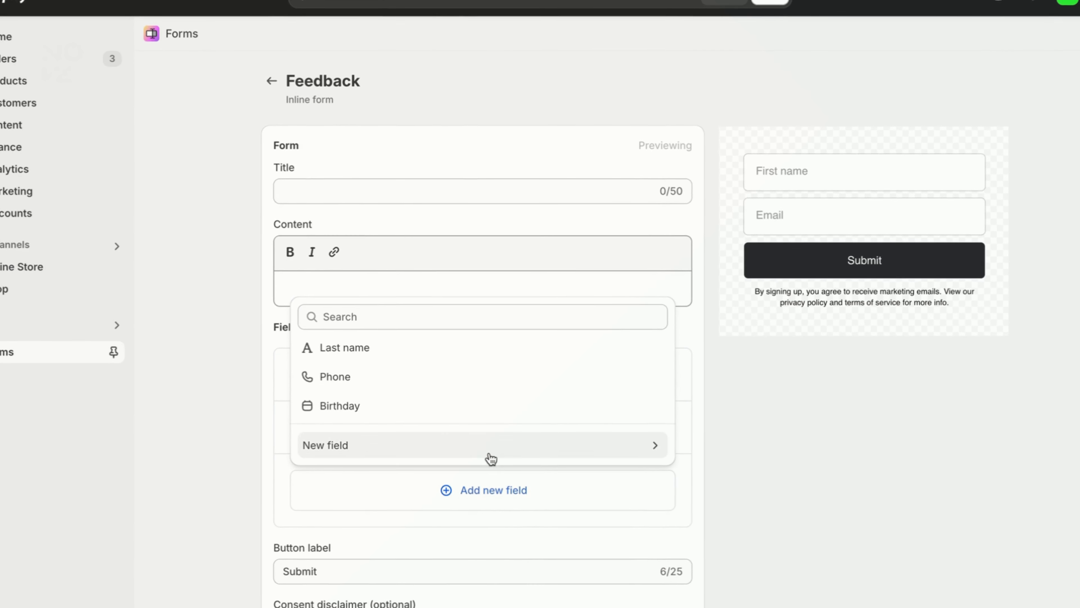
click(491, 446)
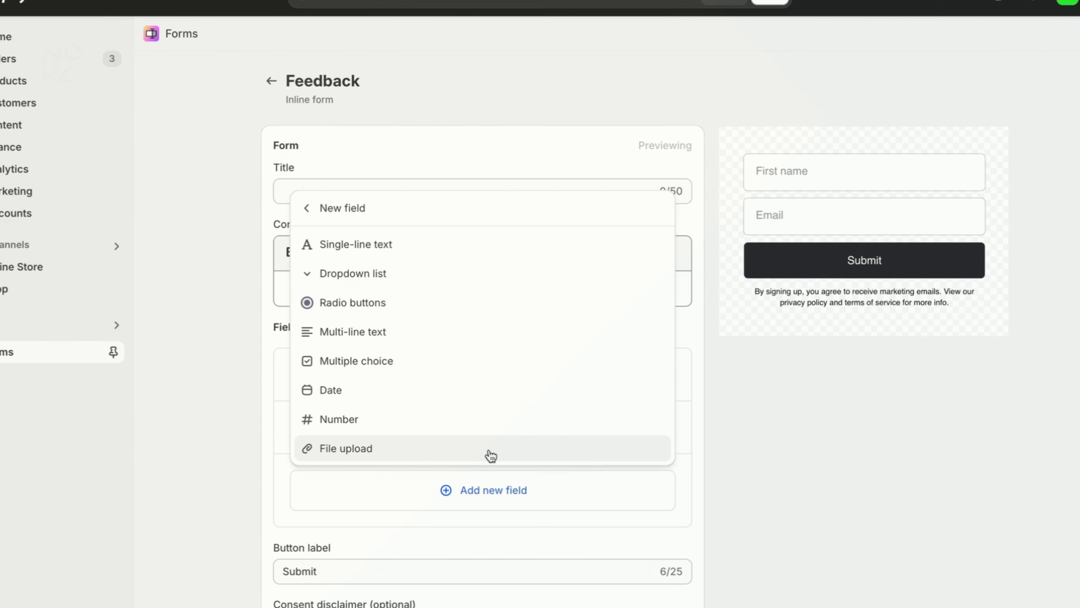
click(449, 302)
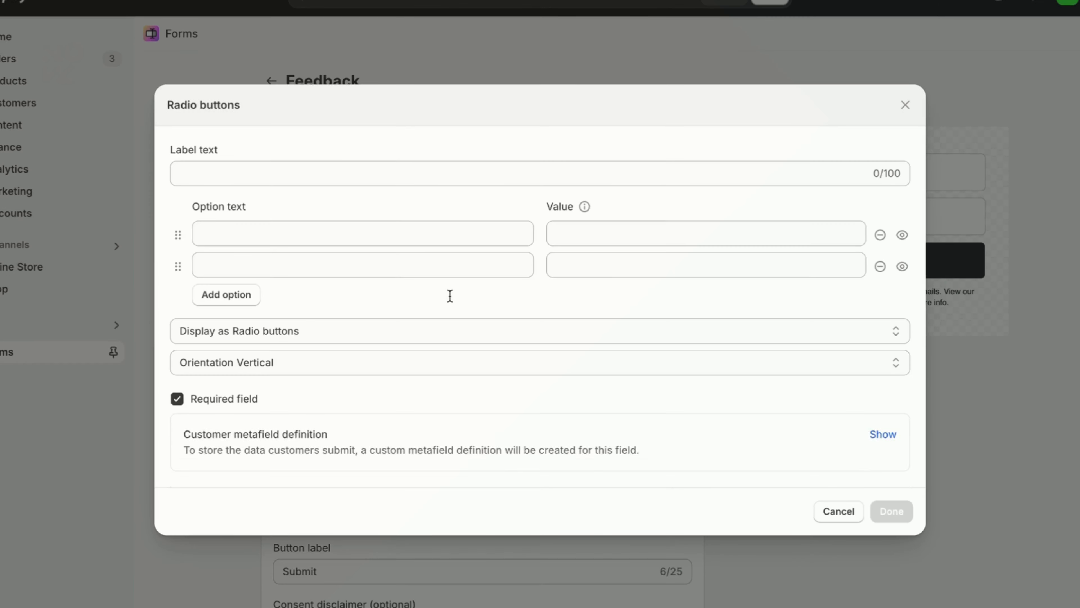
click(339, 174)
text(W)
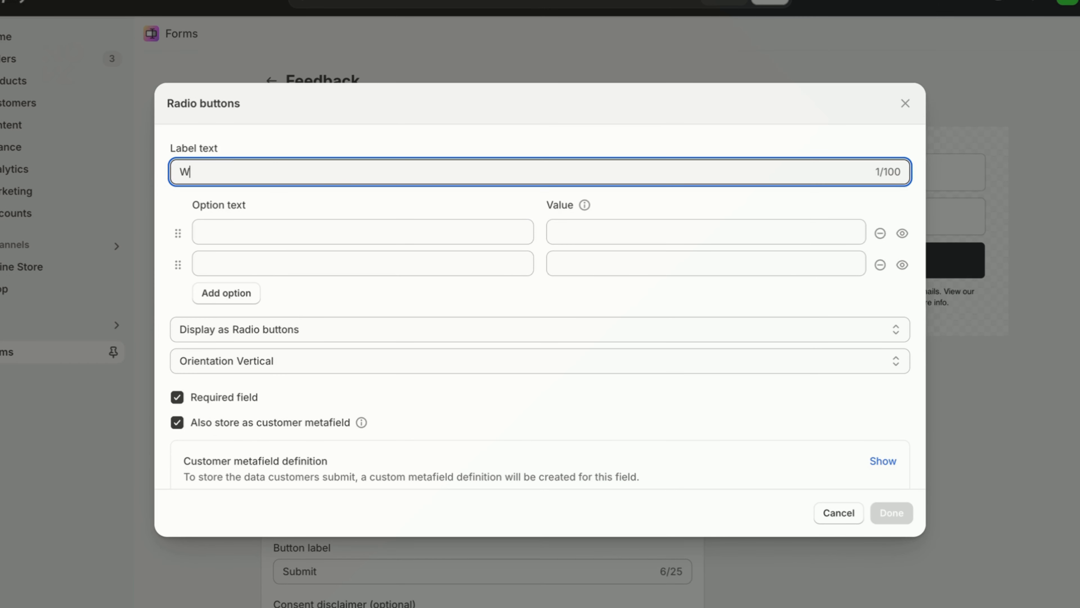
text(ould you be interest)
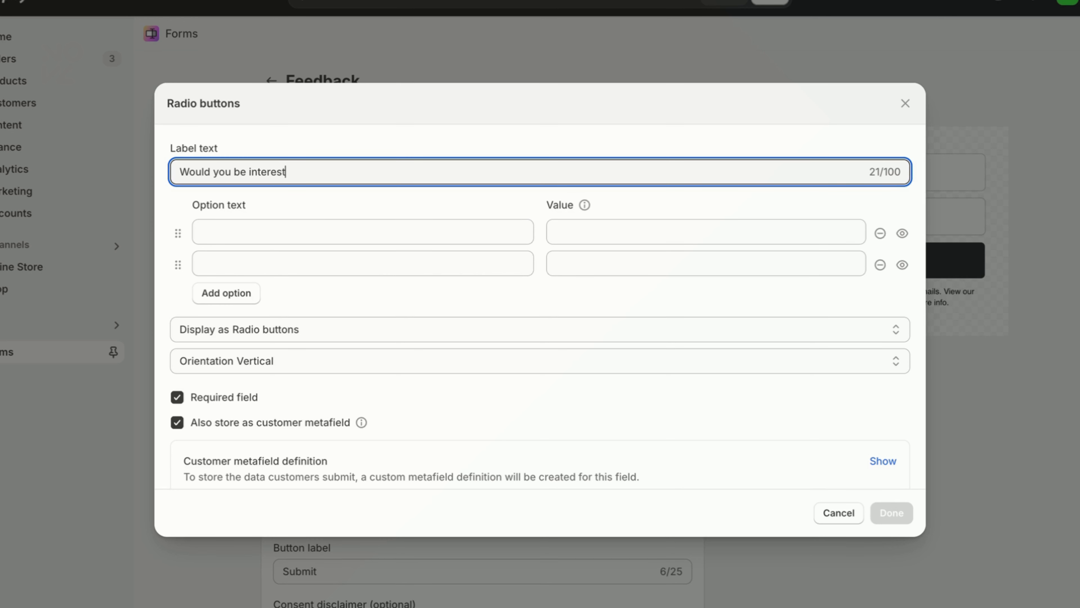
text(ed in exclusive content)
Step: Give the radio buttons field the options Yes and No with horizontal orientation, and save the field
click(260, 230)
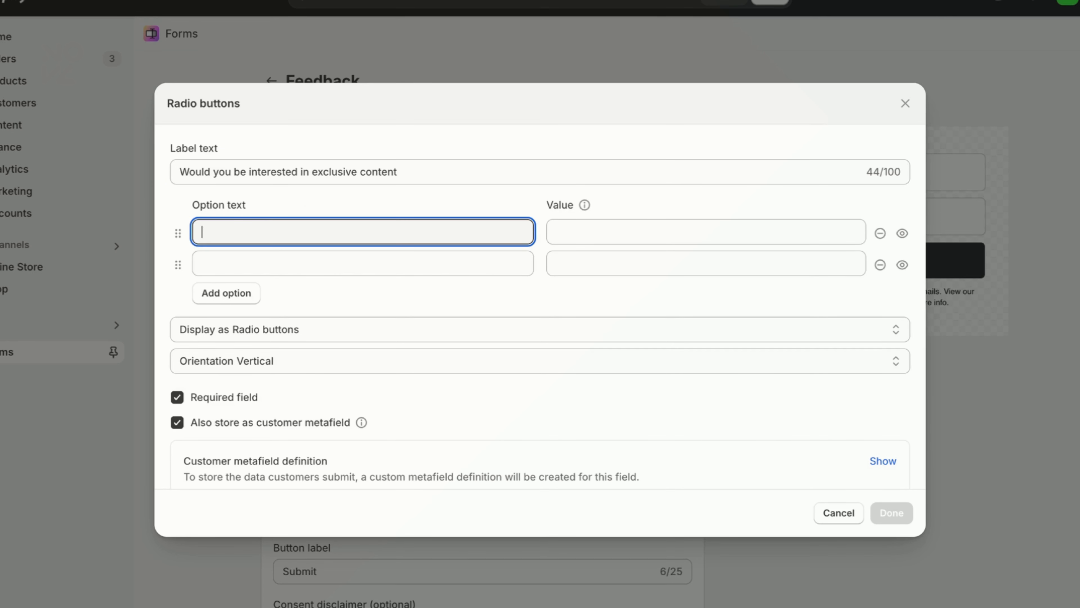
text(Yes)
click(241, 254)
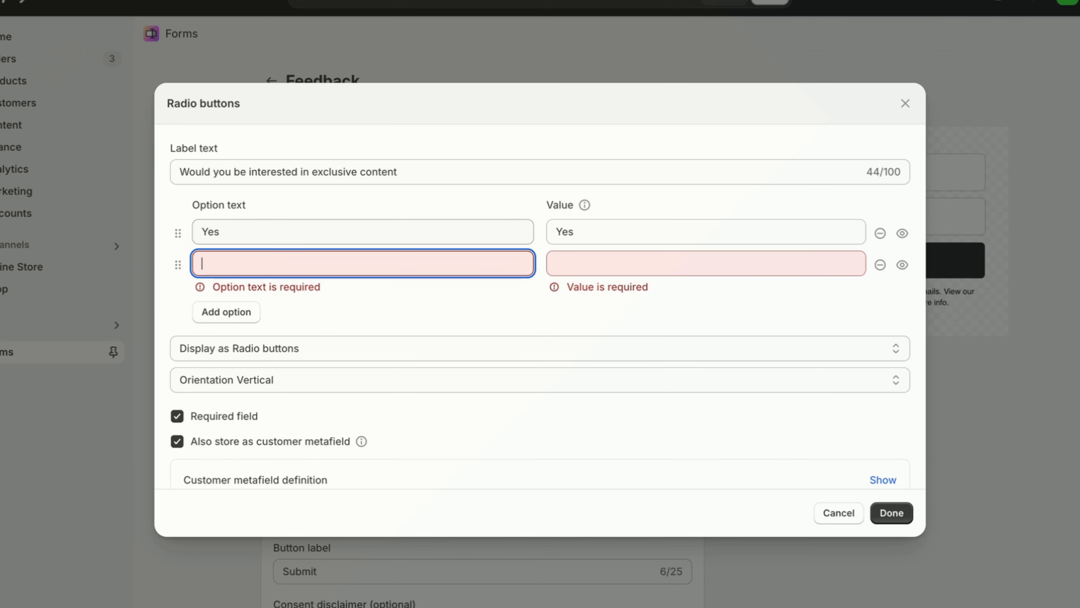
text(No)
click(236, 361)
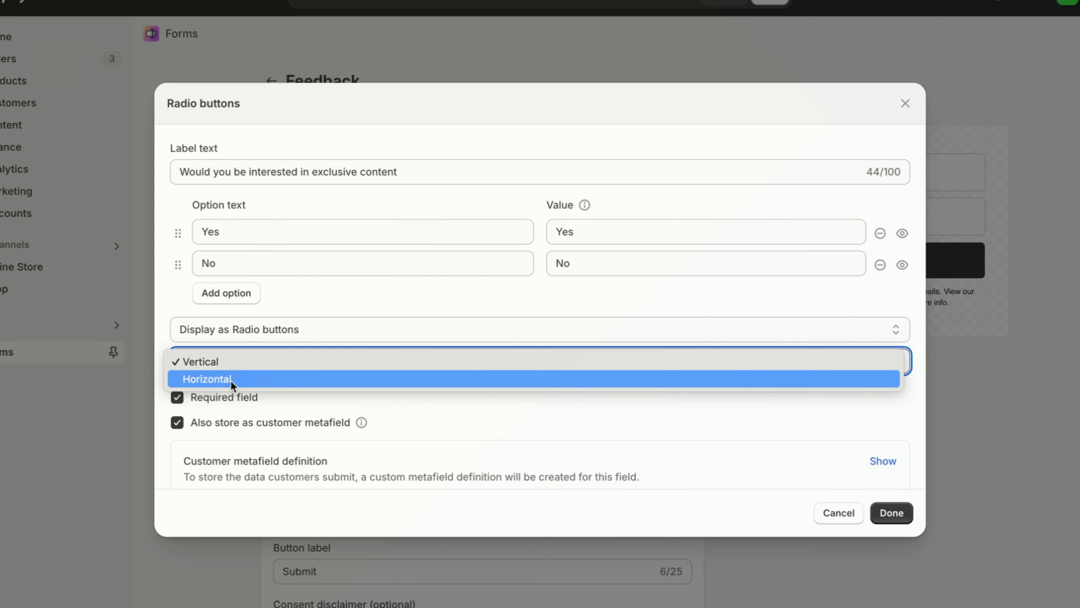
click(230, 380)
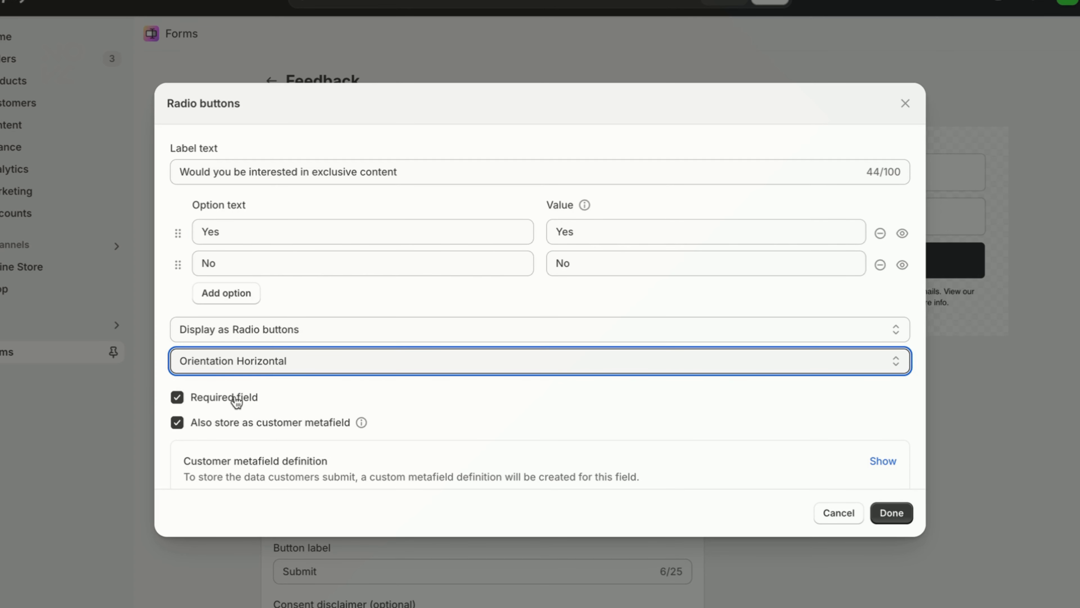
click(570, 311)
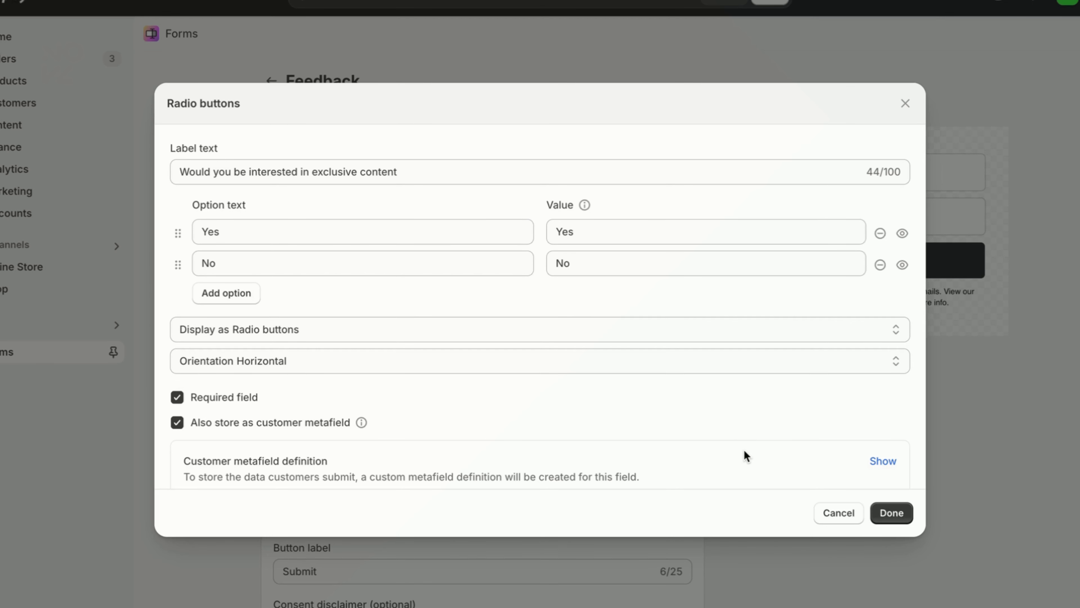
scroll(733, 450, down, 2)
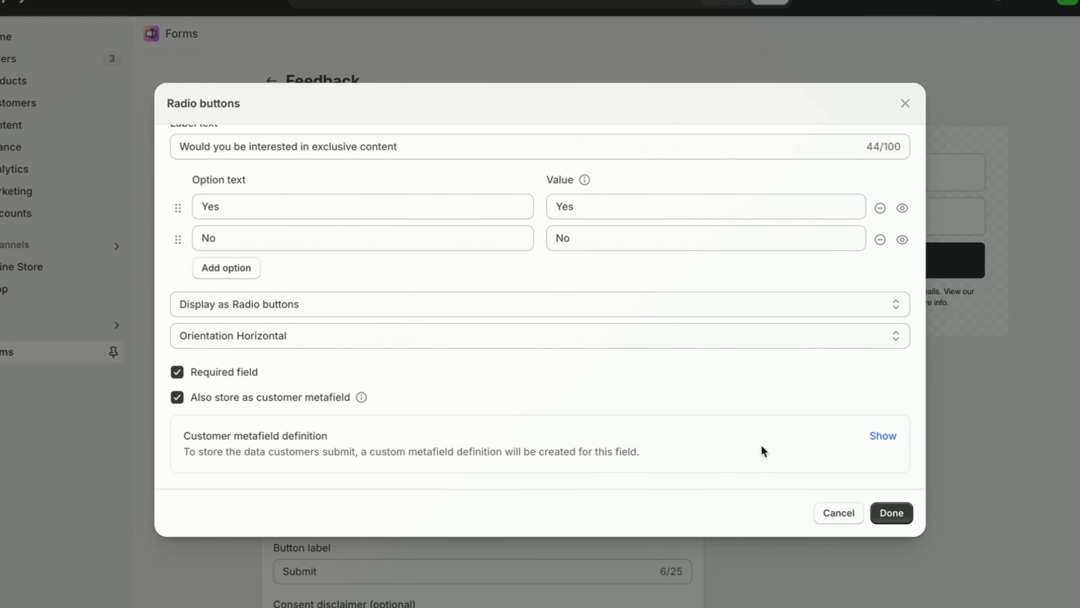
click(891, 514)
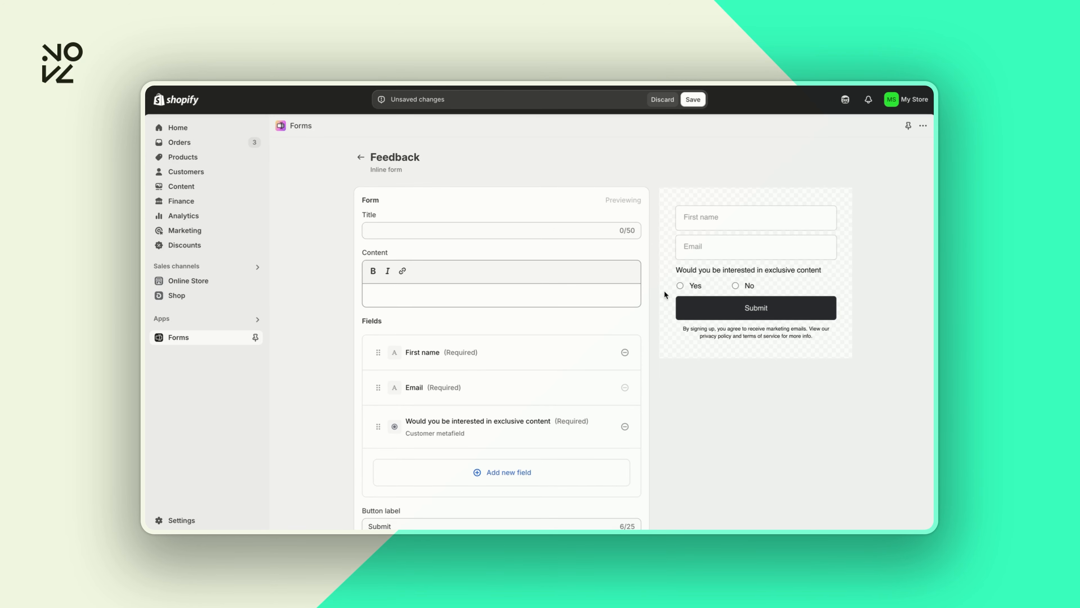
Step: Add a new dropdown list field labelled "How do you prefer to interact with me"
click(503, 478)
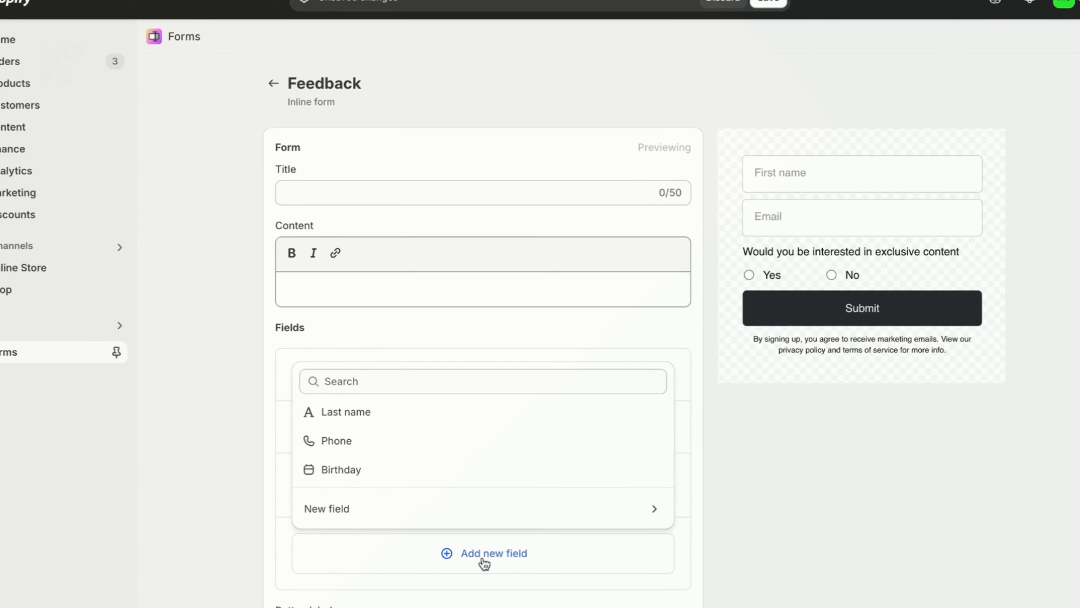
click(502, 449)
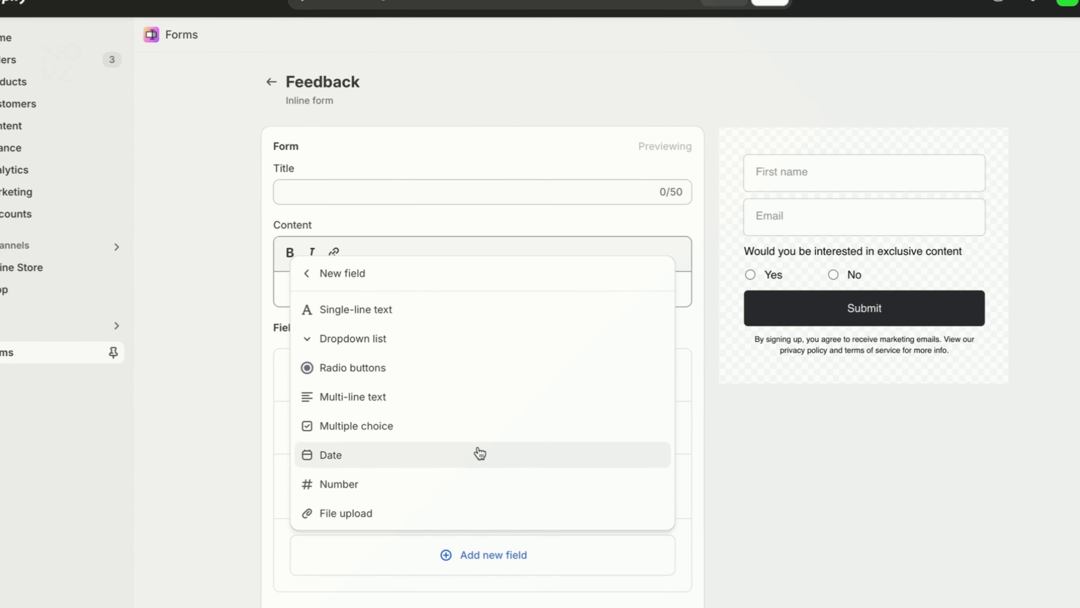
click(451, 344)
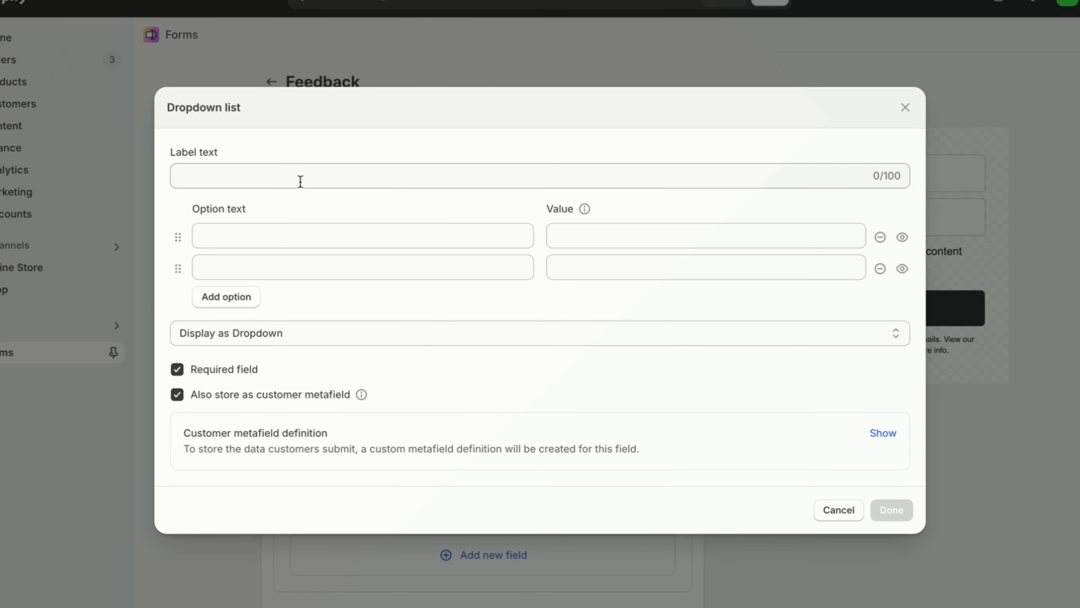
click(300, 178)
text(How do you p)
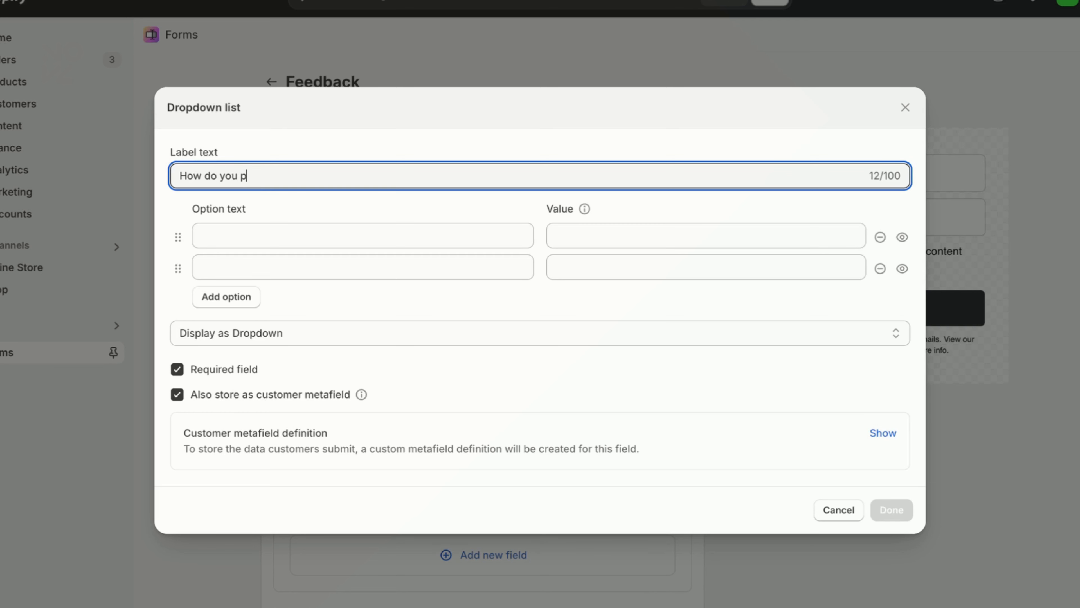
text(refer to interact with me)
Step: Enter Newsletter, Comments and DMs as the first three options of the dropdown list
click(268, 229)
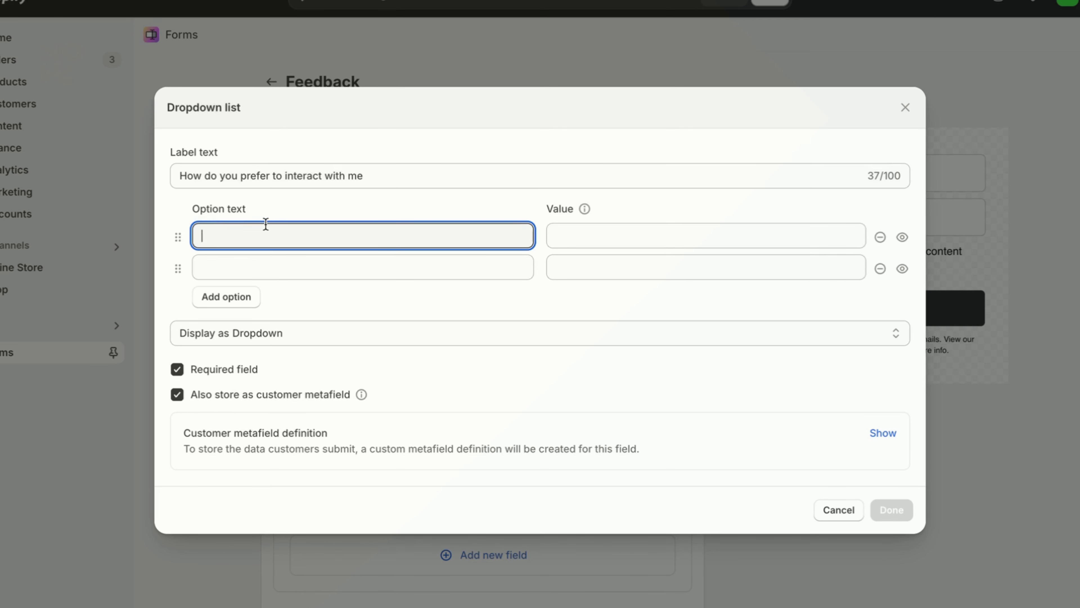
text(Newsletter)
click(253, 265)
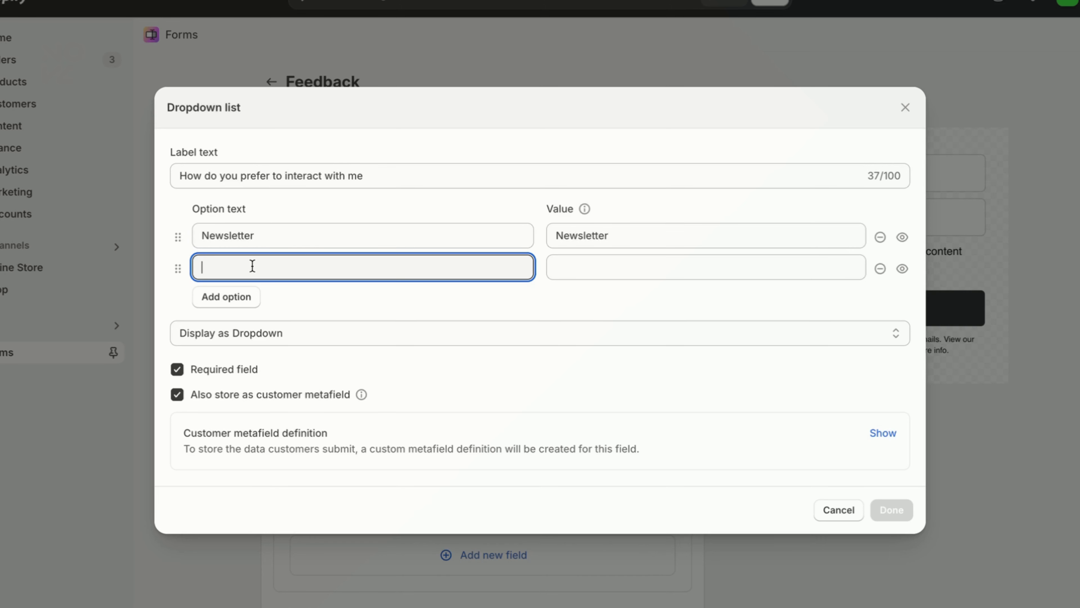
text(Comments)
click(224, 296)
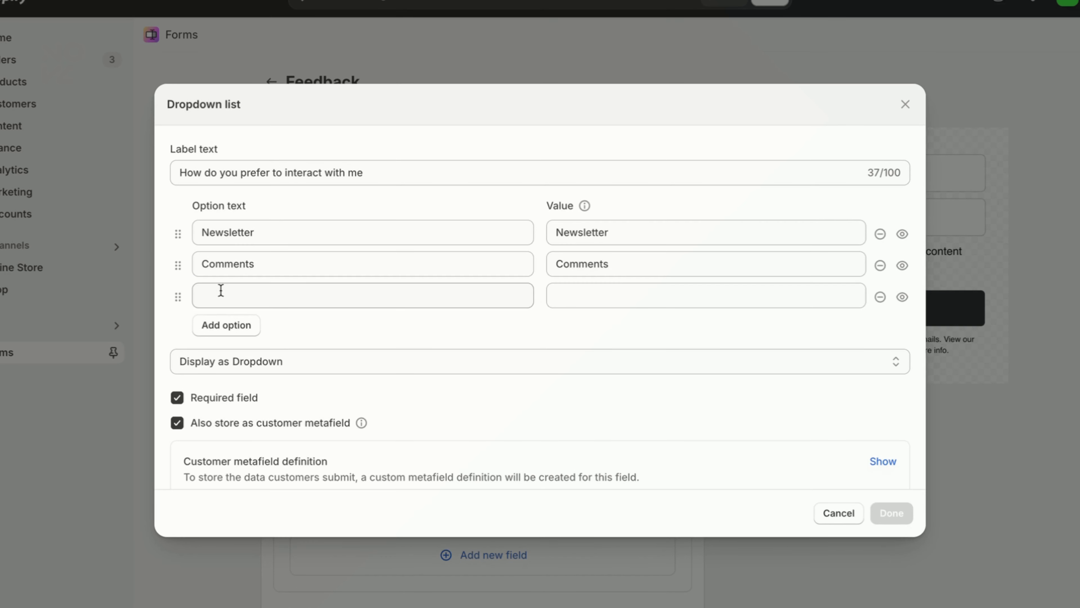
click(220, 294)
text(DMS)
key(BackSpace)
text(s)
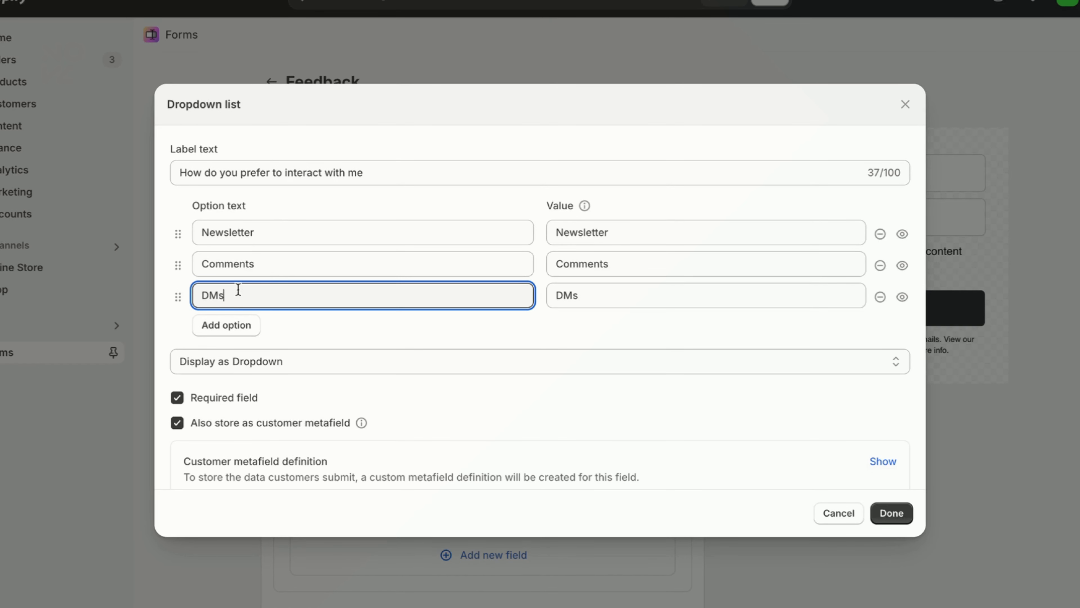
Step: Add two more dropdown options, Private Groups and Live Sessions
click(235, 325)
click(246, 327)
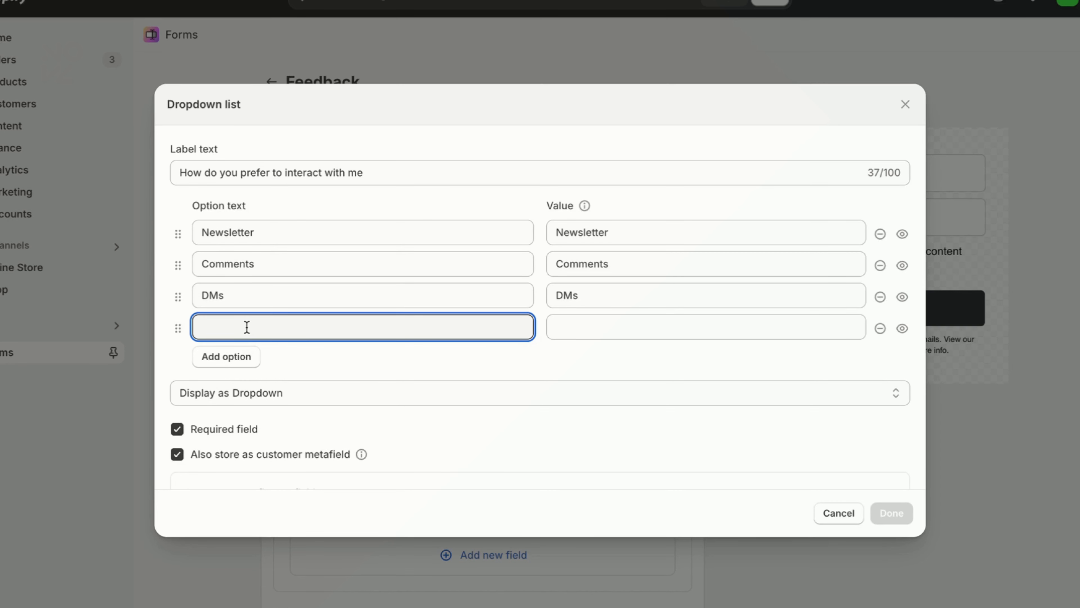
text(Private F)
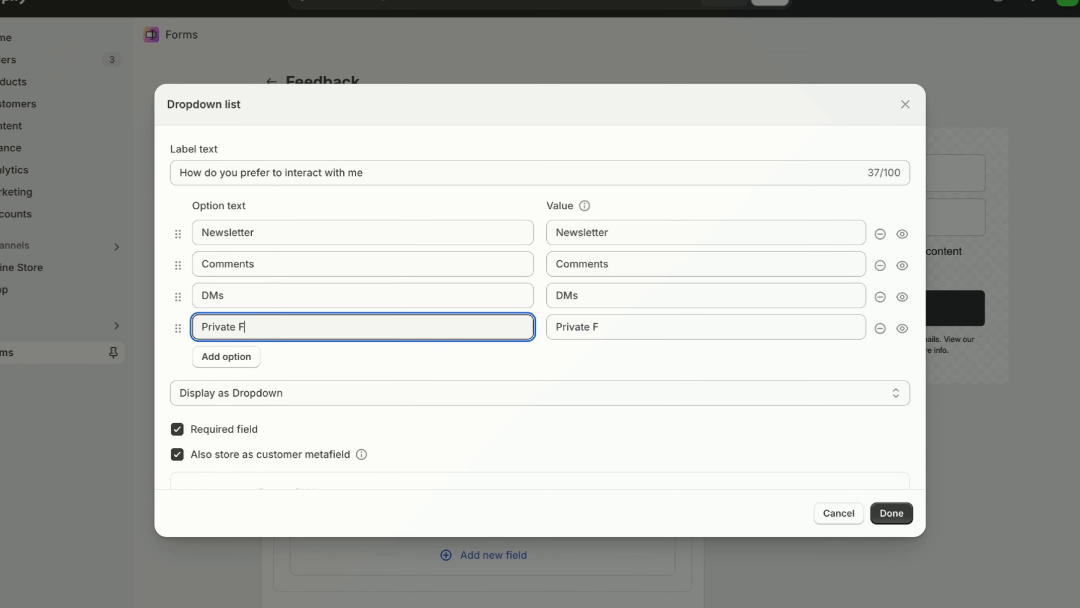
key(BackSpace)
text(Groups)
click(210, 358)
text(Li)
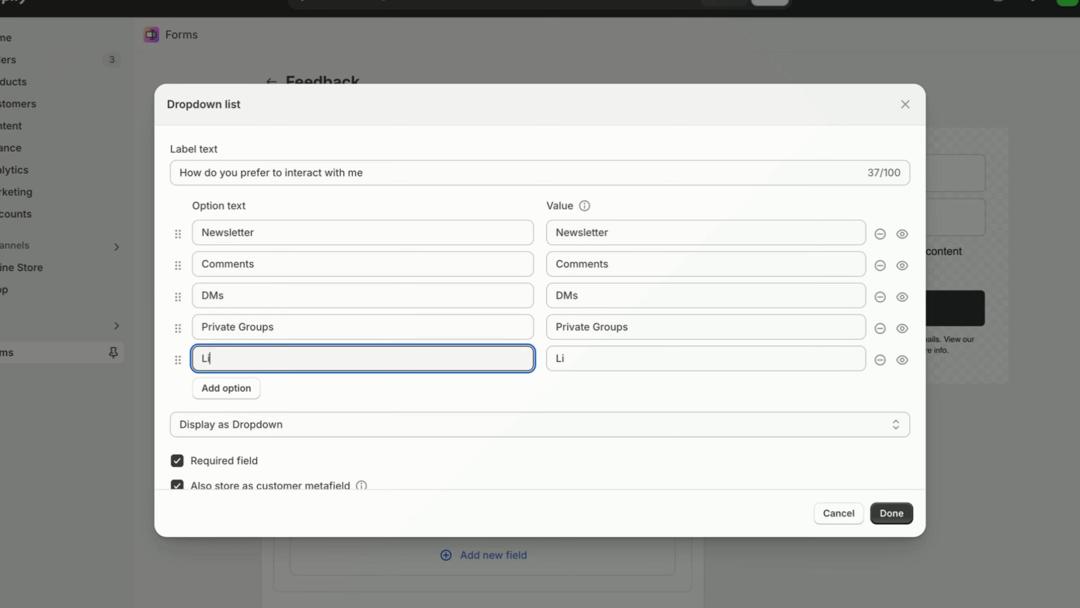
text(ve Sessions)
scroll(296, 434, down, 2)
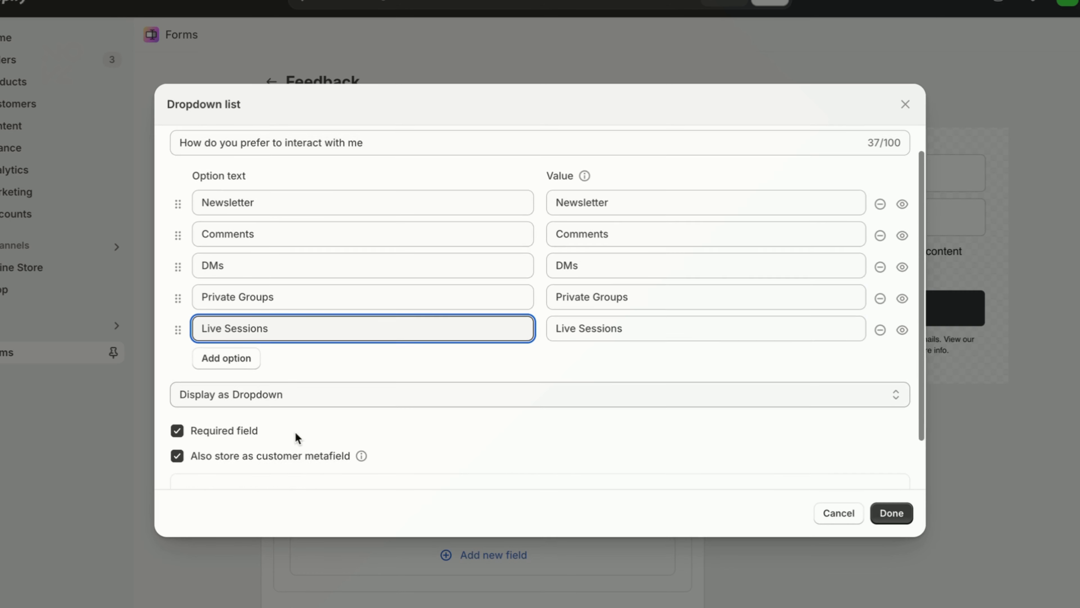
scroll(761, 478, down, 2)
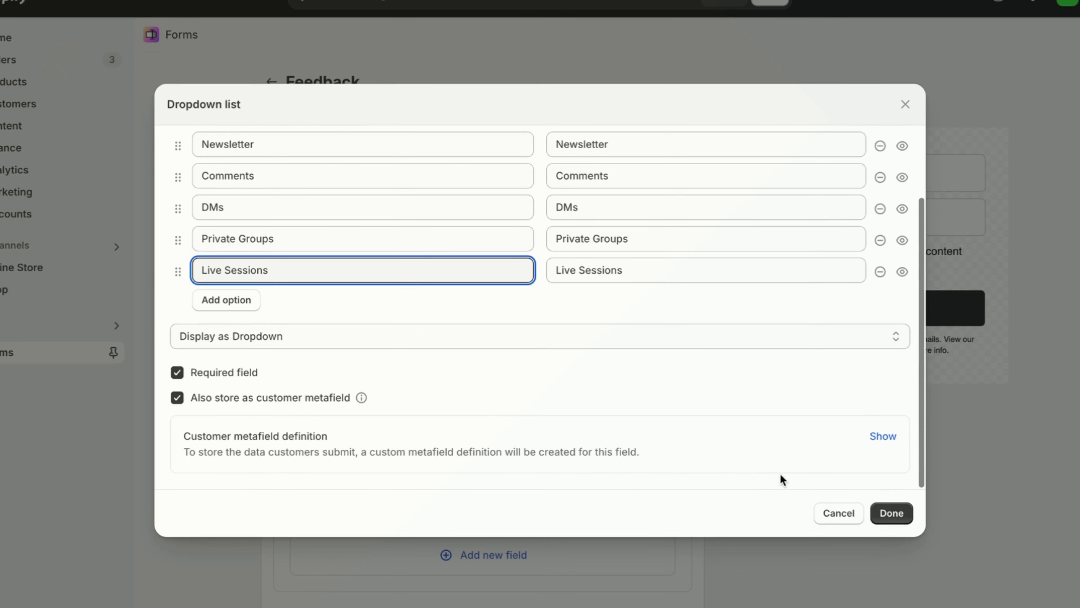
Step: Save the dropdown list field and go to the form's Success settings
click(898, 523)
scroll(622, 282, down, 5)
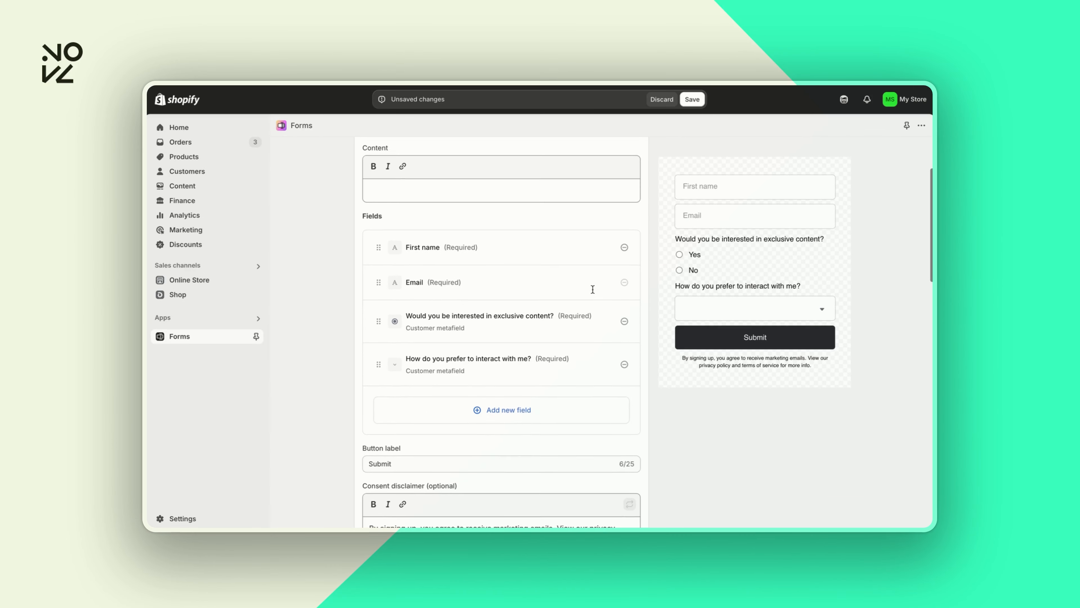
scroll(593, 290, down, 2)
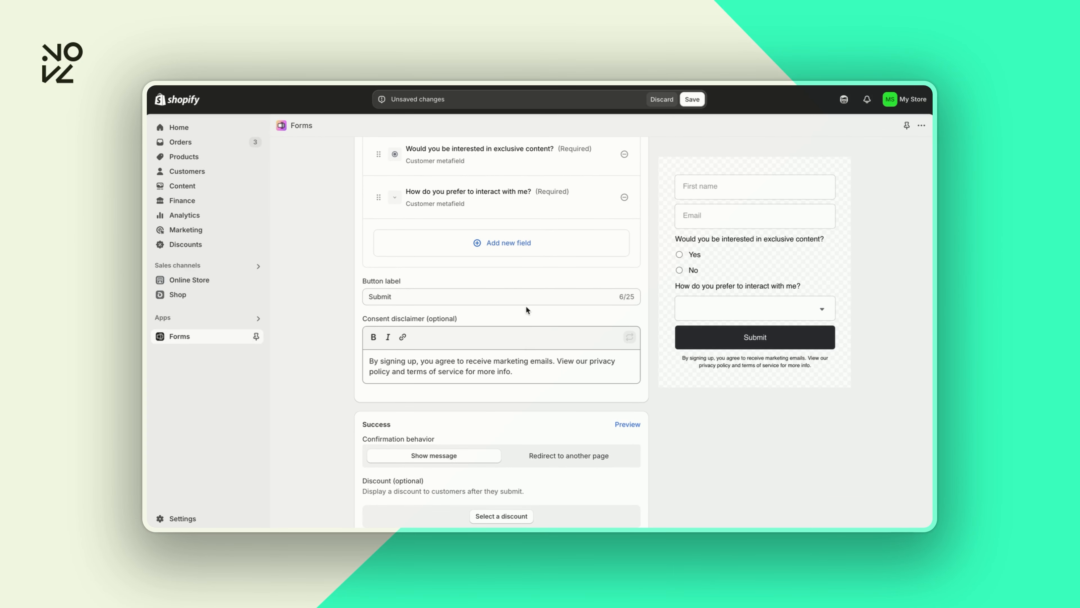
scroll(524, 370, down, 5)
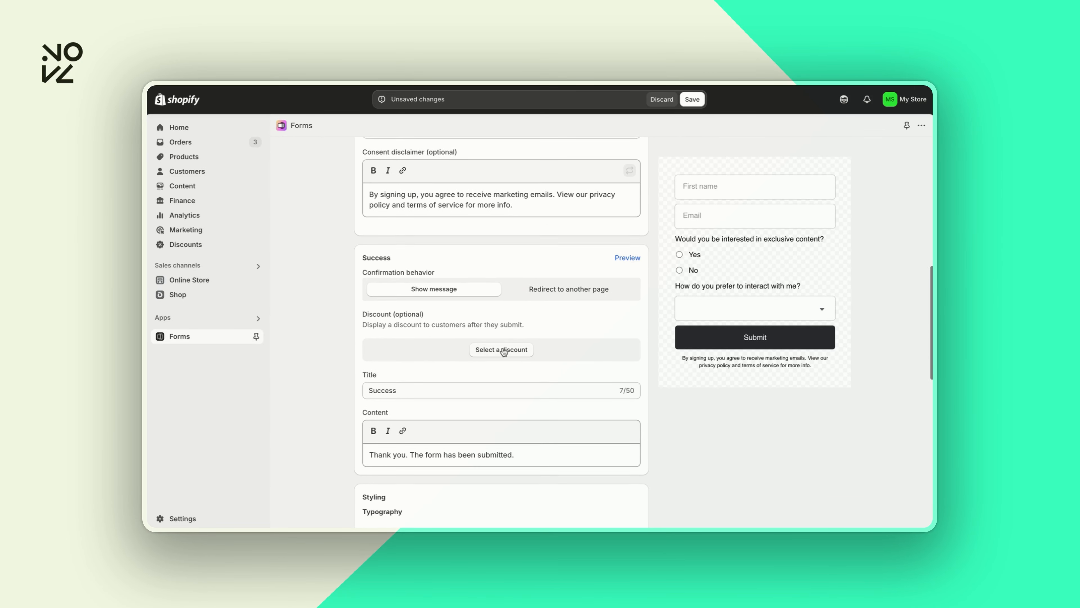
Step: Try redirecting submitters to instagram.com as the confirmation behavior, and return it to Show message
click(559, 289)
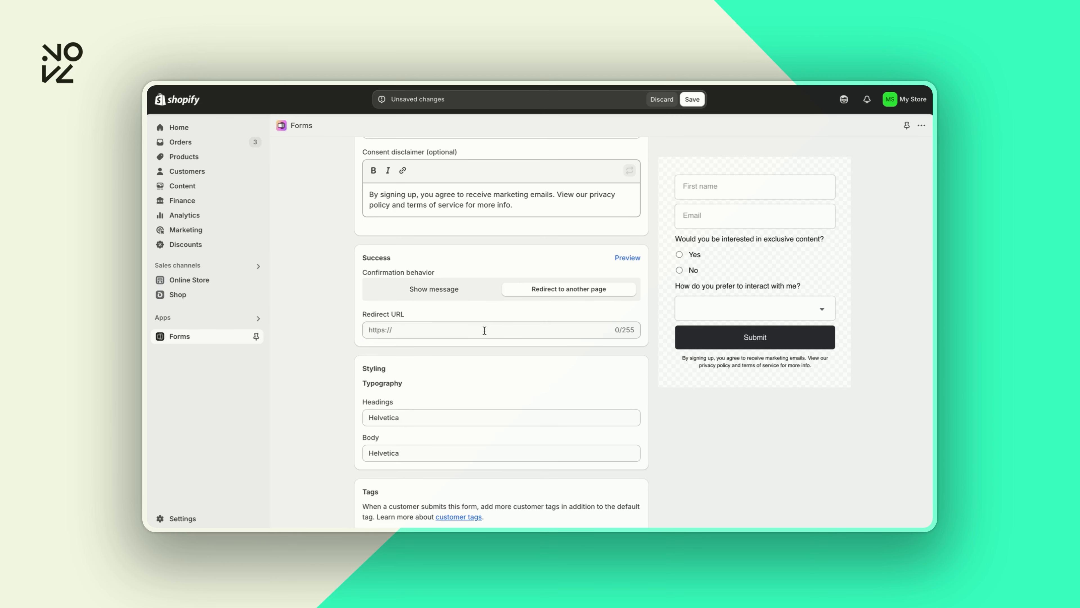
click(485, 331)
text(instagram.com)
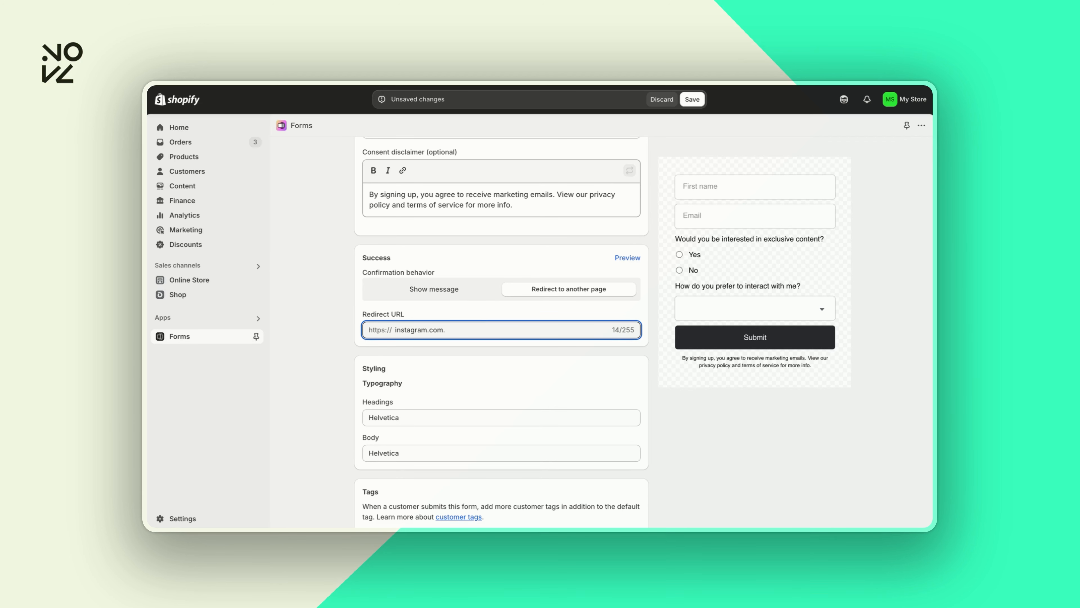
click(468, 295)
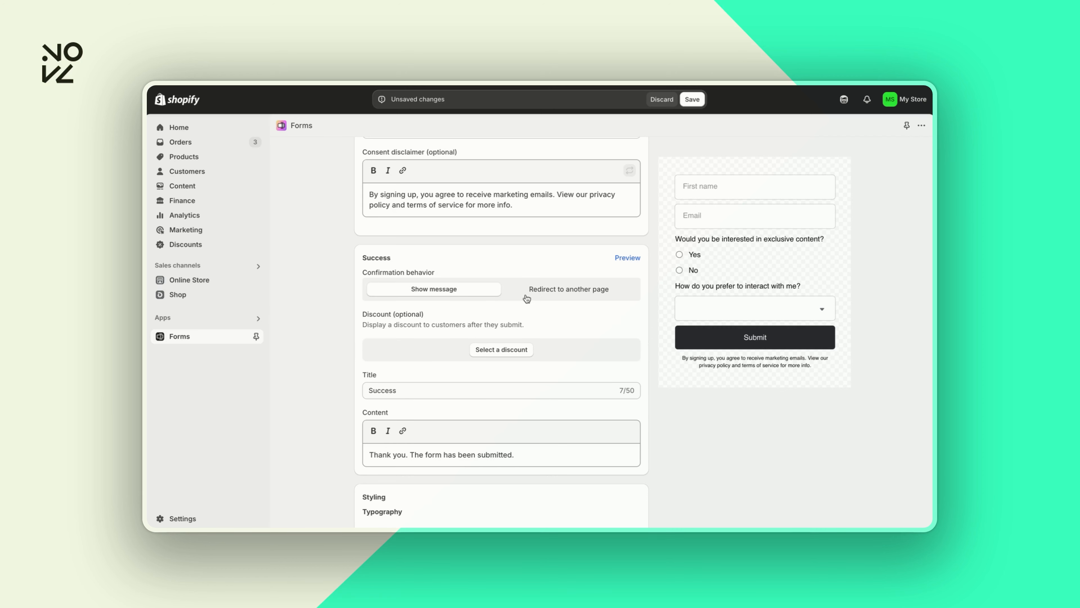
click(535, 297)
click(468, 297)
Step: Set the form's heading font to Trebuchet MS and its body font to Libre Franklin
scroll(476, 360, down, 4)
scroll(477, 360, down, 3)
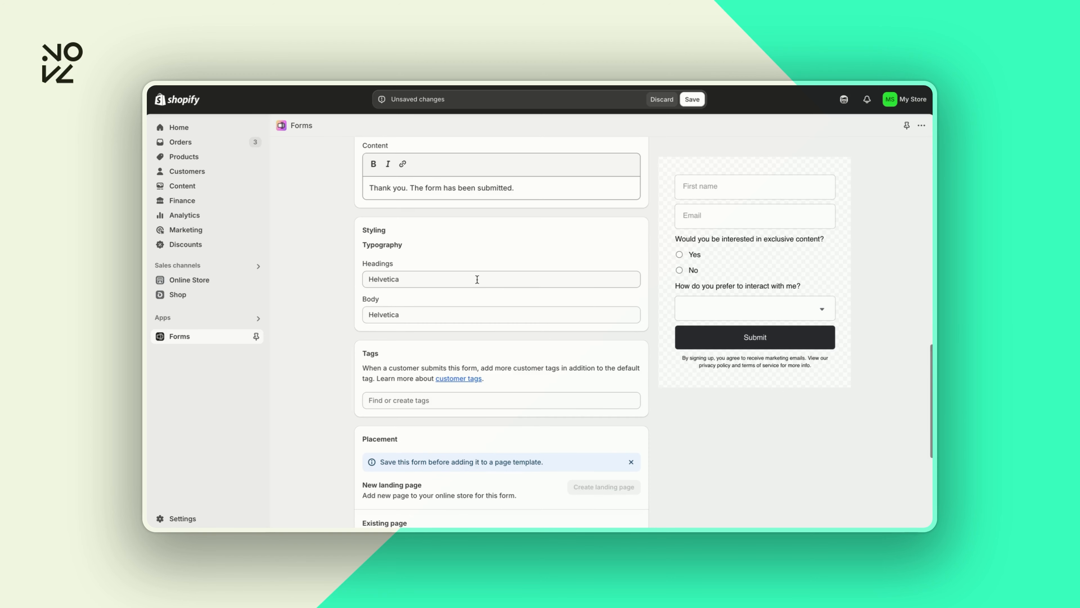
click(477, 278)
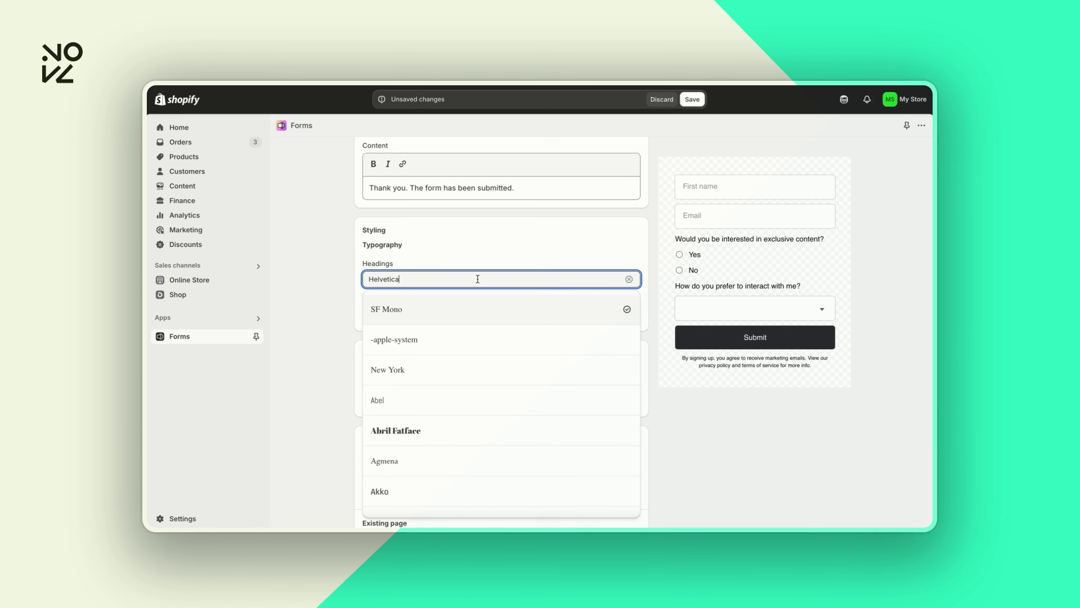
key(super+a)
text(Tre)
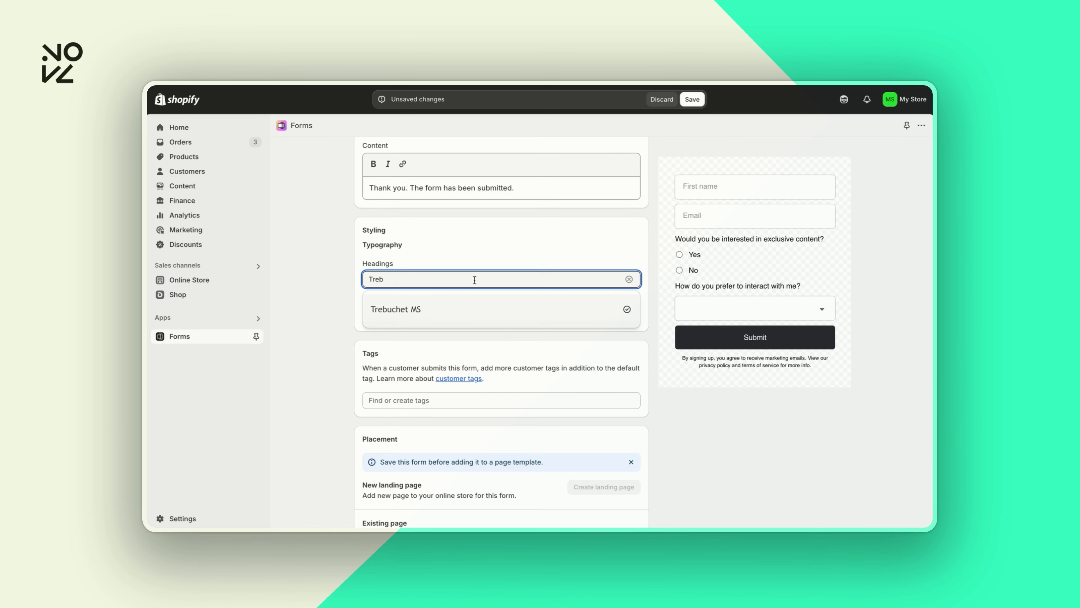
click(460, 309)
key(Tab)
text(Libre)
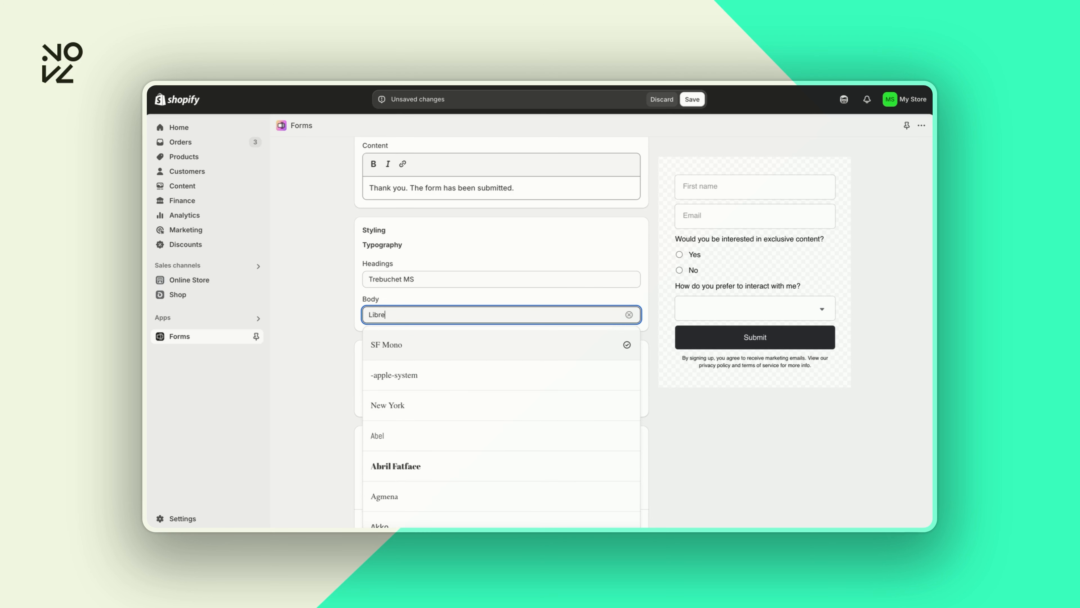
click(448, 444)
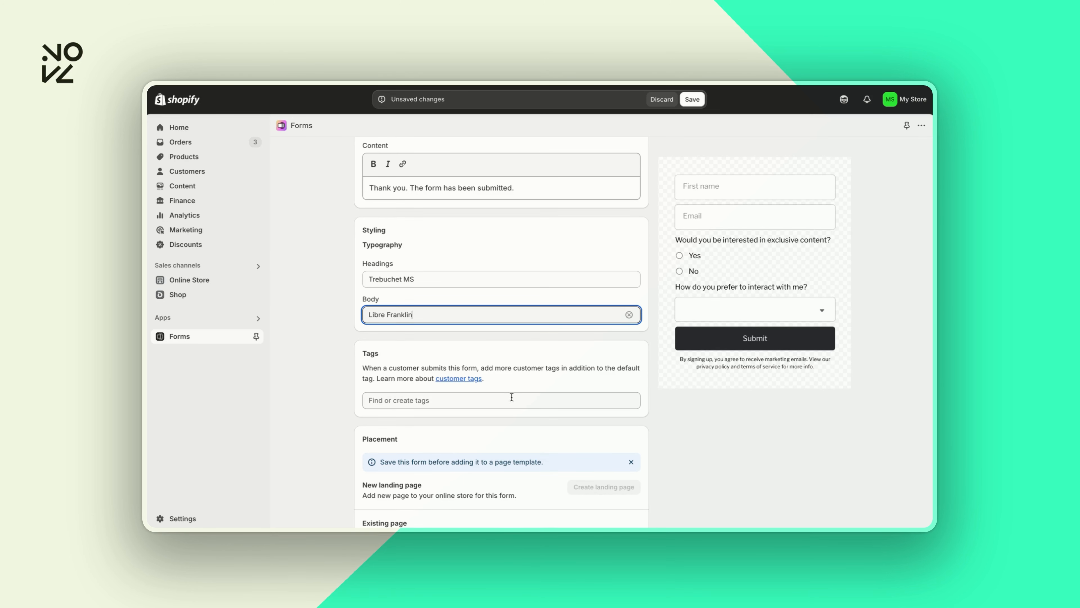
Step: Save the form and create a new landing page for it titled Feedback with the handle feedback
scroll(514, 396, down, 2)
scroll(516, 395, down, 5)
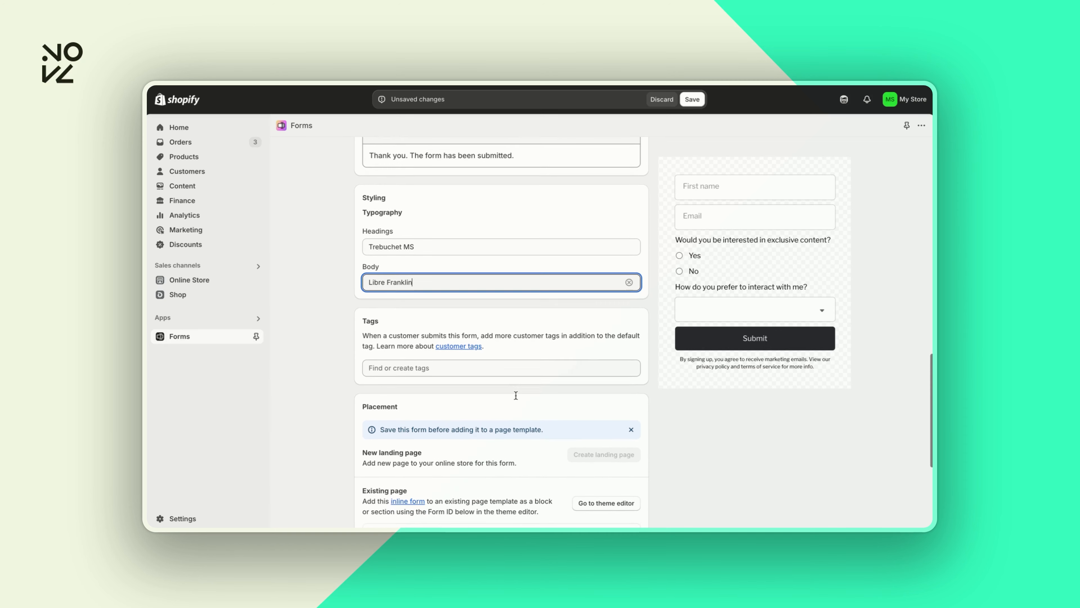
scroll(516, 395, down, 3)
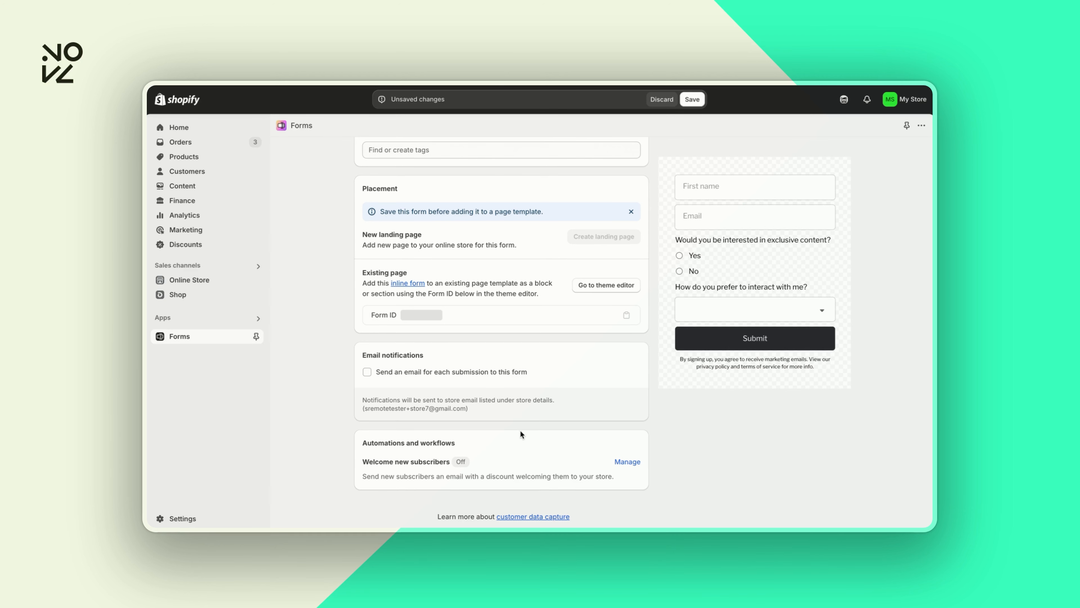
click(692, 99)
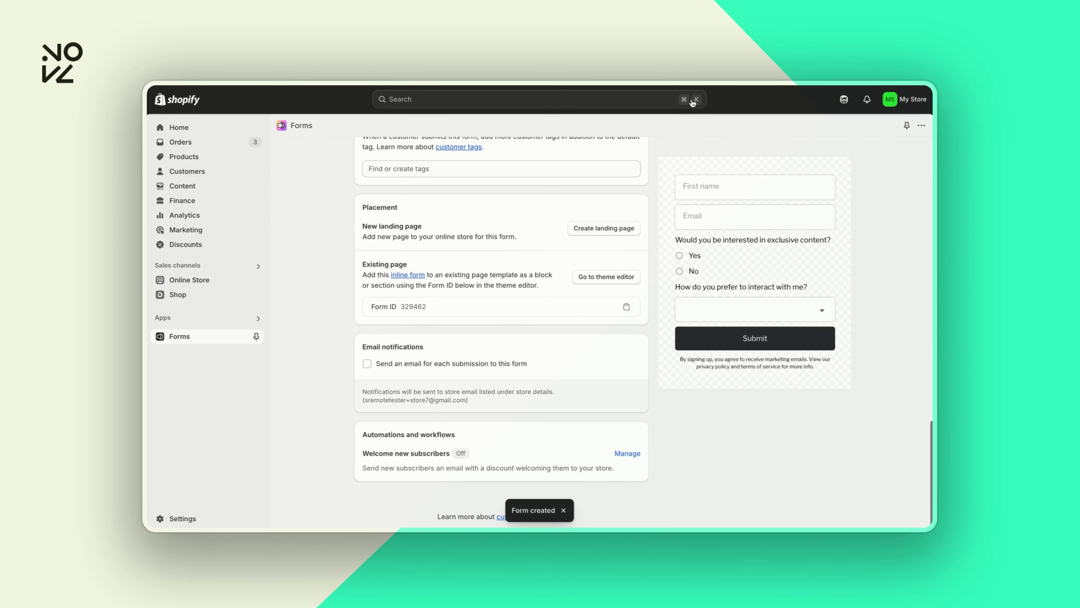
click(611, 231)
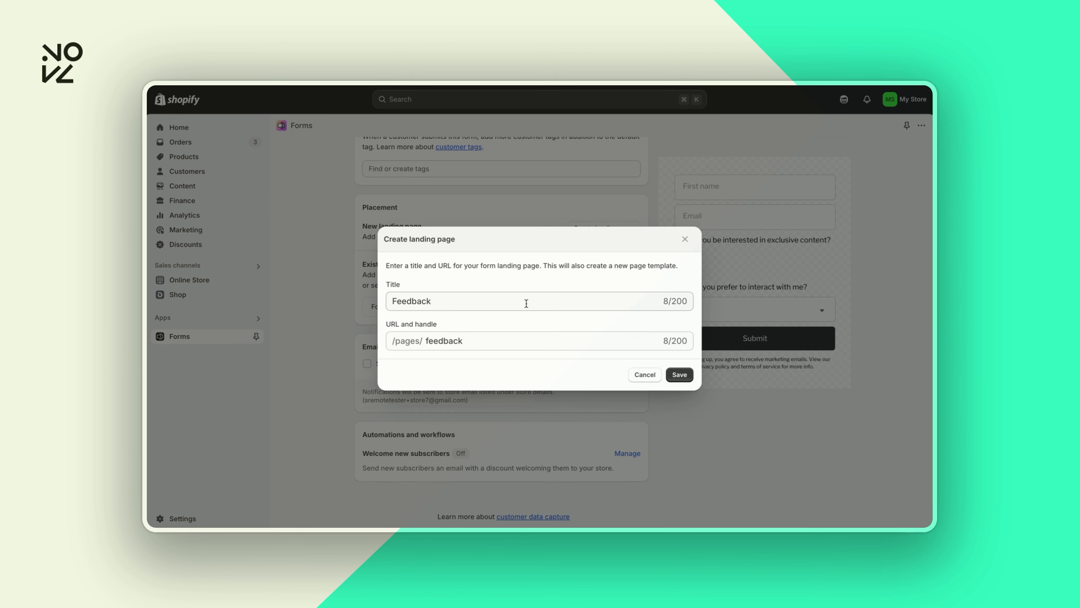
click(679, 374)
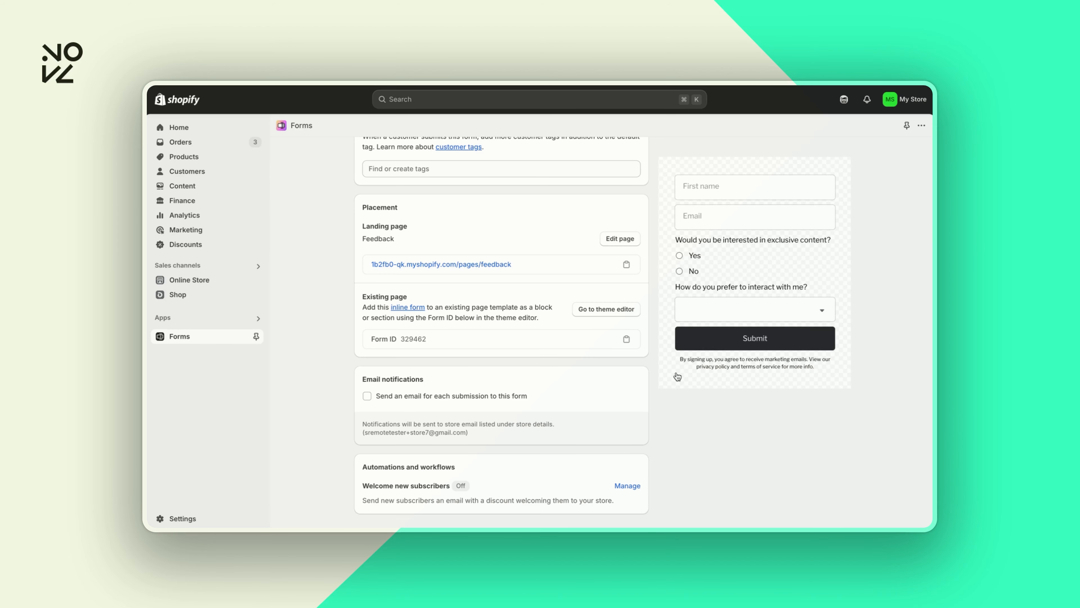
Step: Open the theme editor and add the Forms app as a section of the Forms - Feedback template
click(615, 312)
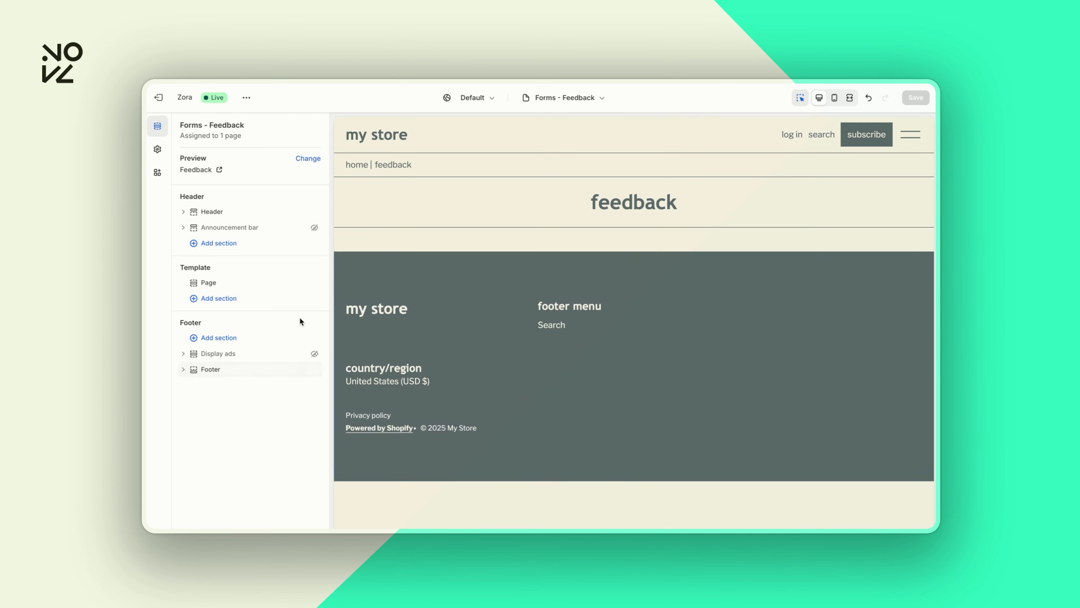
click(215, 298)
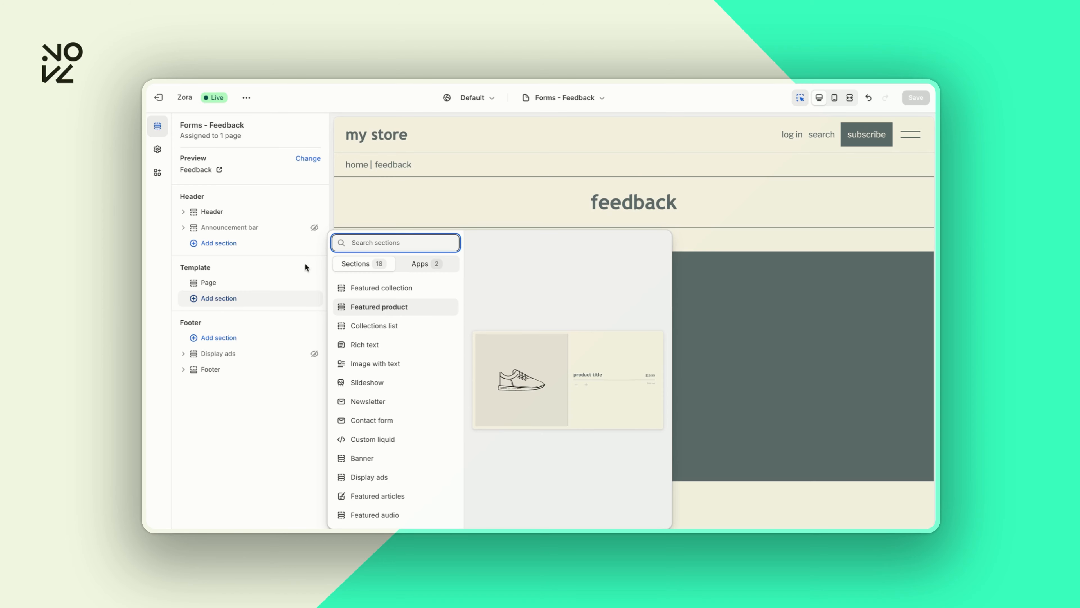
click(419, 264)
click(381, 300)
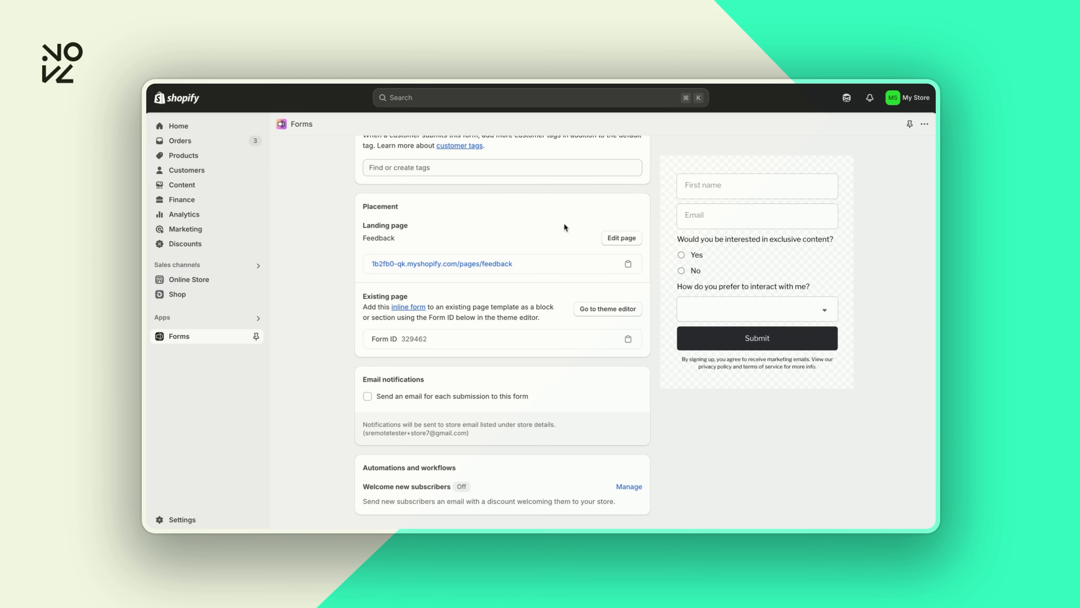
Step: Copy the Feedback form's ID from the Forms app and enter it as the Form ID of the Forms block
click(629, 340)
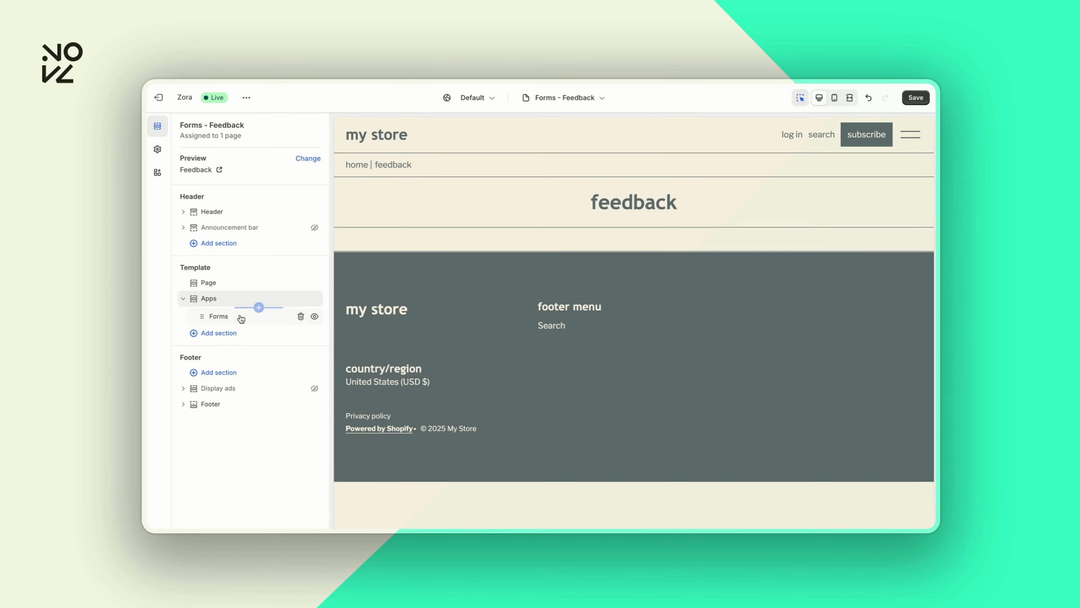
click(257, 315)
click(250, 211)
key(ctrl+v)
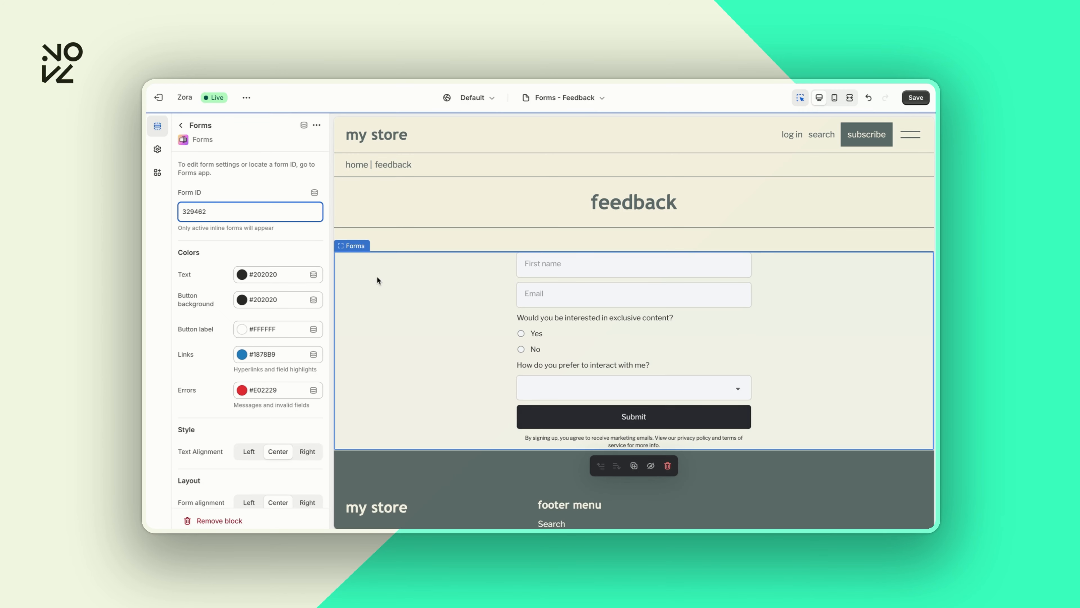
Step: Set the Forms block's text color and button background color to the recently used dark green #536362
click(273, 276)
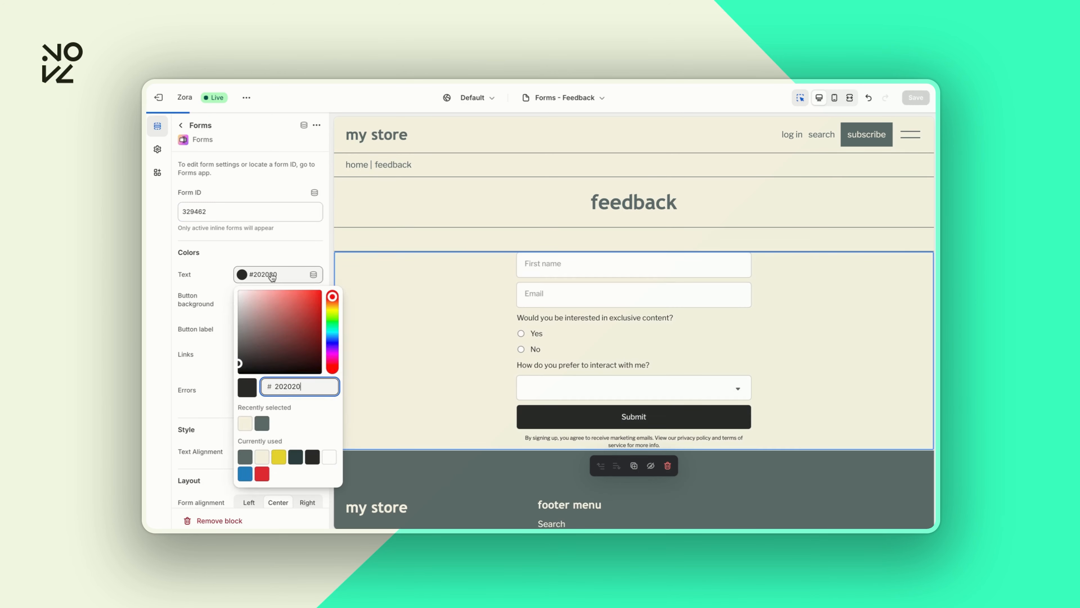
click(261, 423)
click(258, 301)
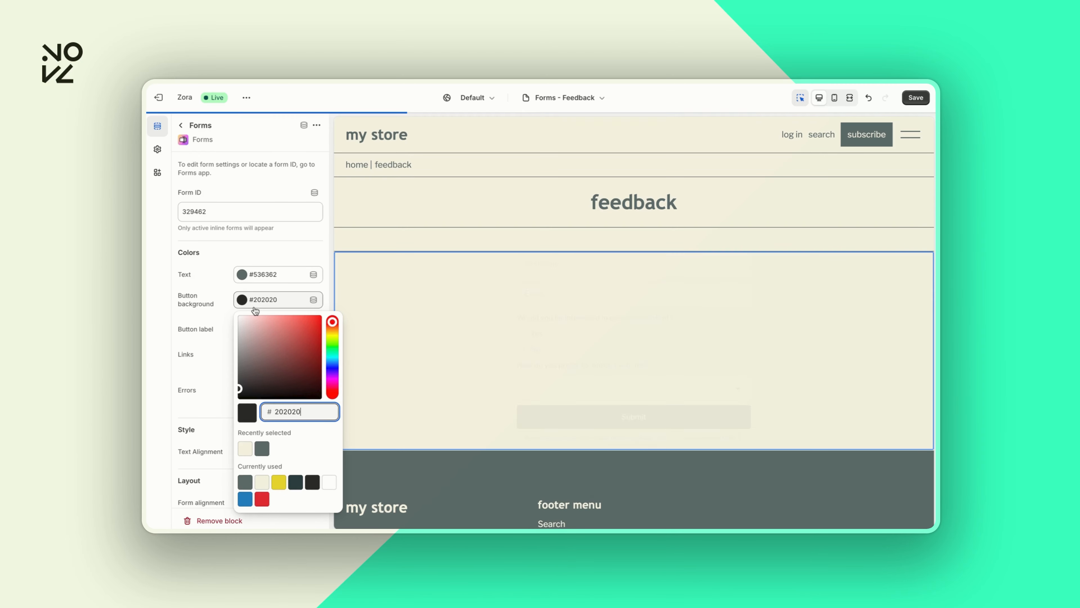
click(256, 303)
click(260, 303)
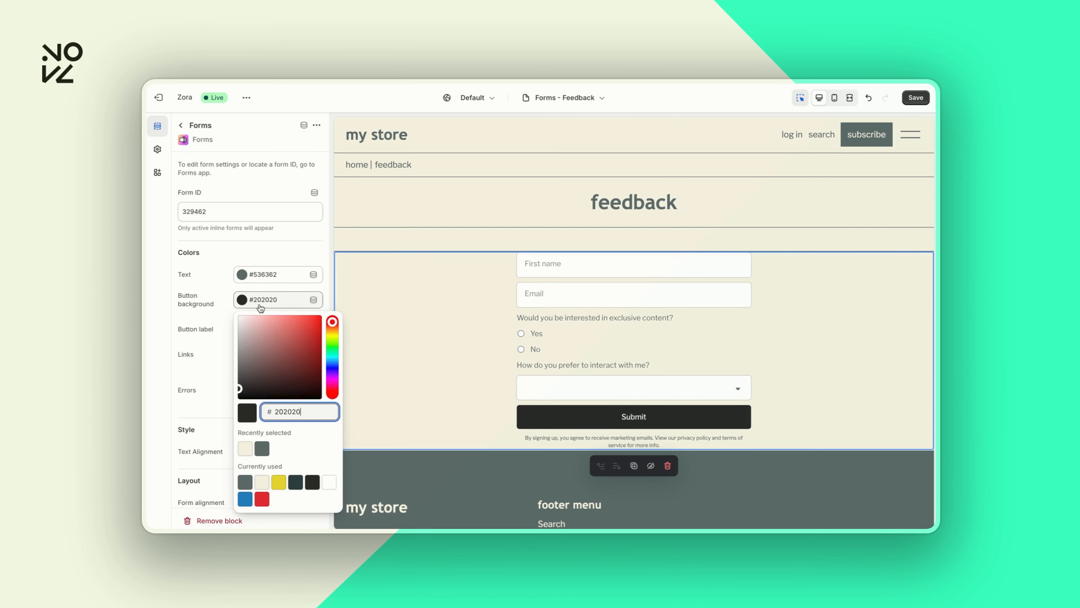
click(261, 450)
click(203, 344)
Step: Set the Forms block's button label color to #F7F3E0 and its links color to #536362
click(259, 328)
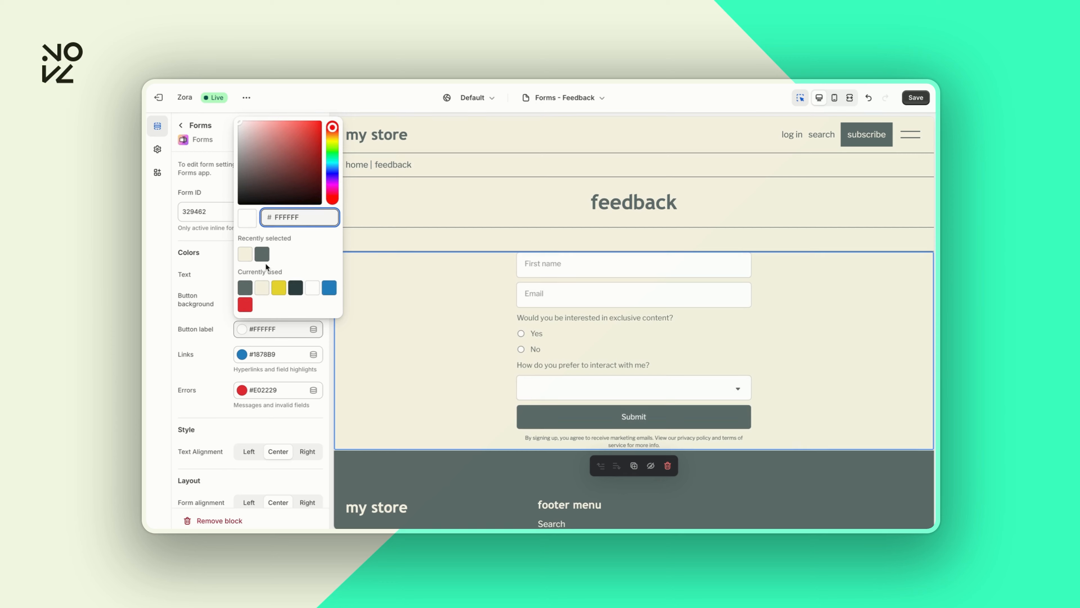
click(245, 254)
click(216, 316)
scroll(247, 376, down, 1)
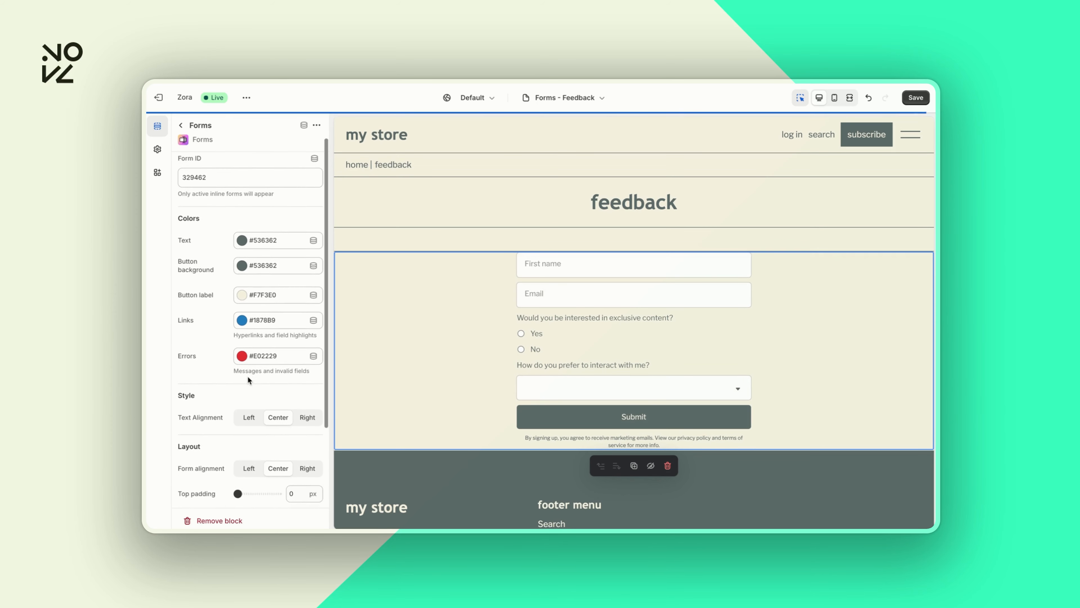
scroll(249, 379, down, 3)
click(250, 214)
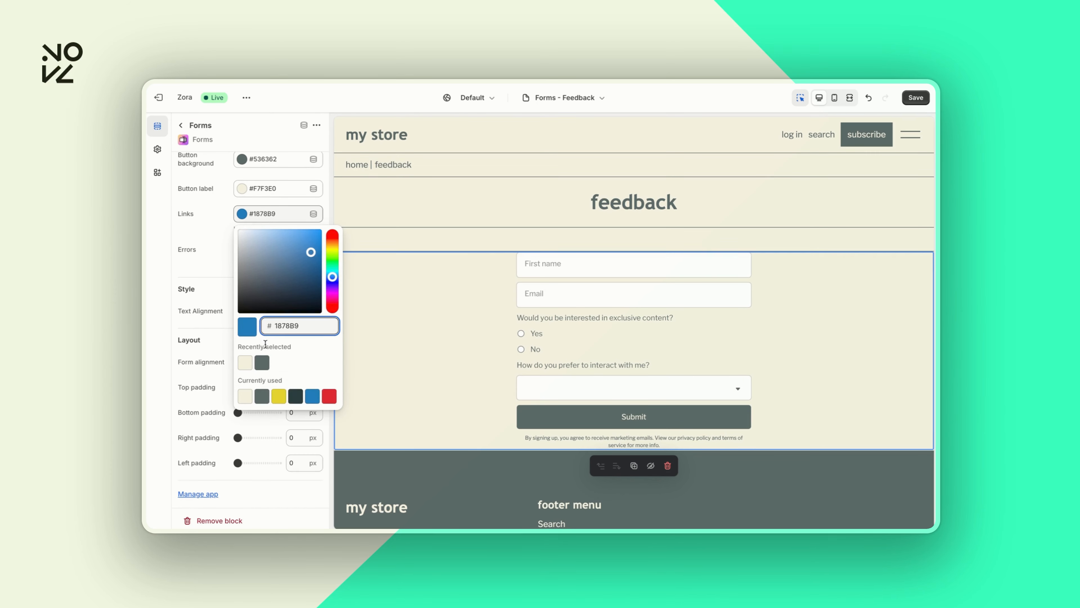
click(261, 362)
click(216, 306)
Step: Set the Forms block's top padding and bottom padding to 50 px each
click(301, 386)
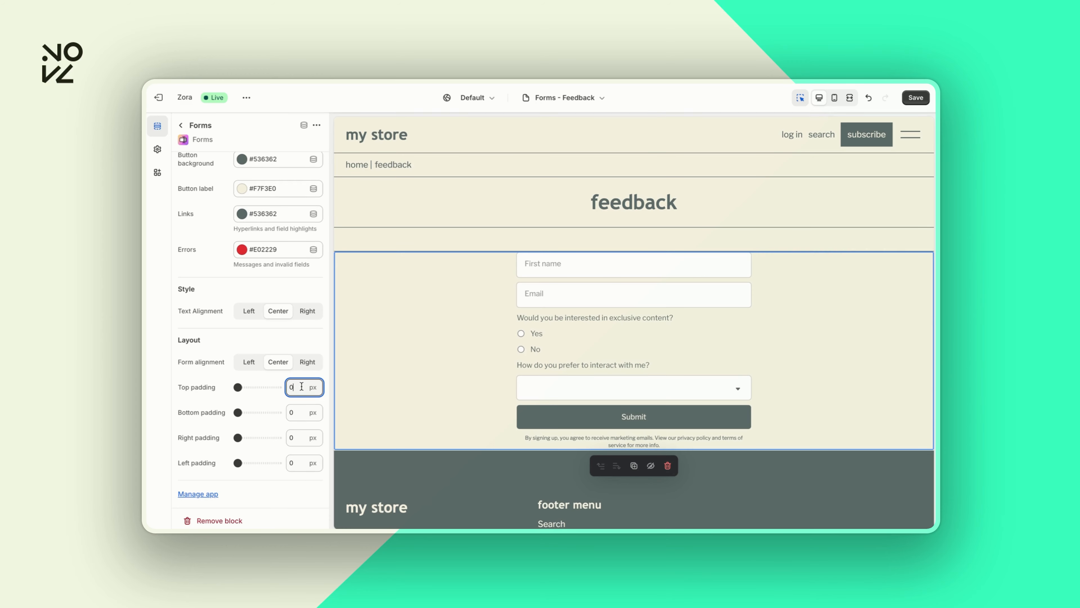
text(50)
click(304, 417)
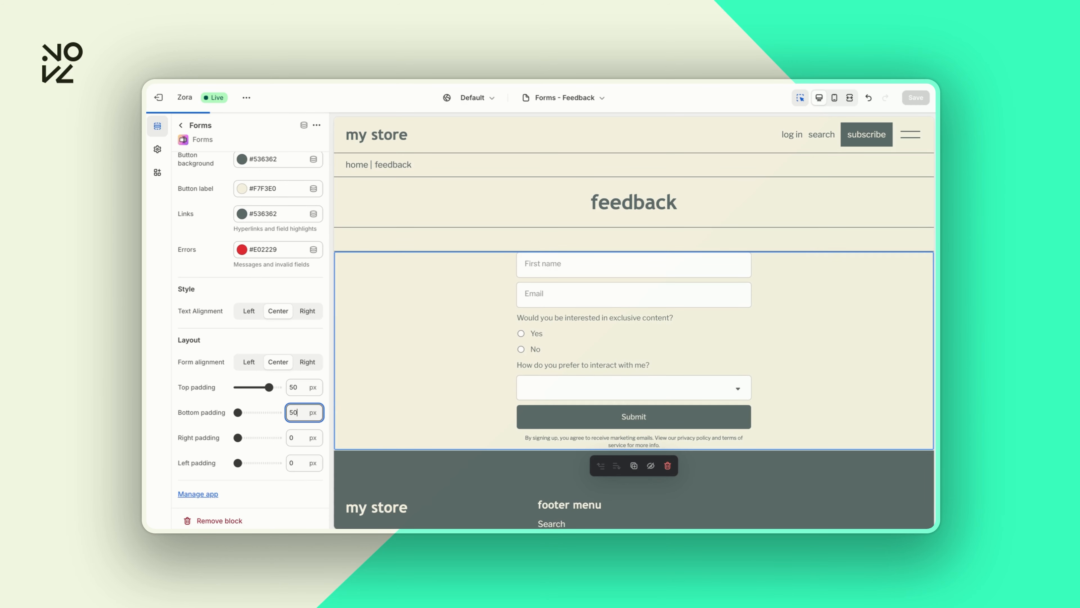
click(327, 444)
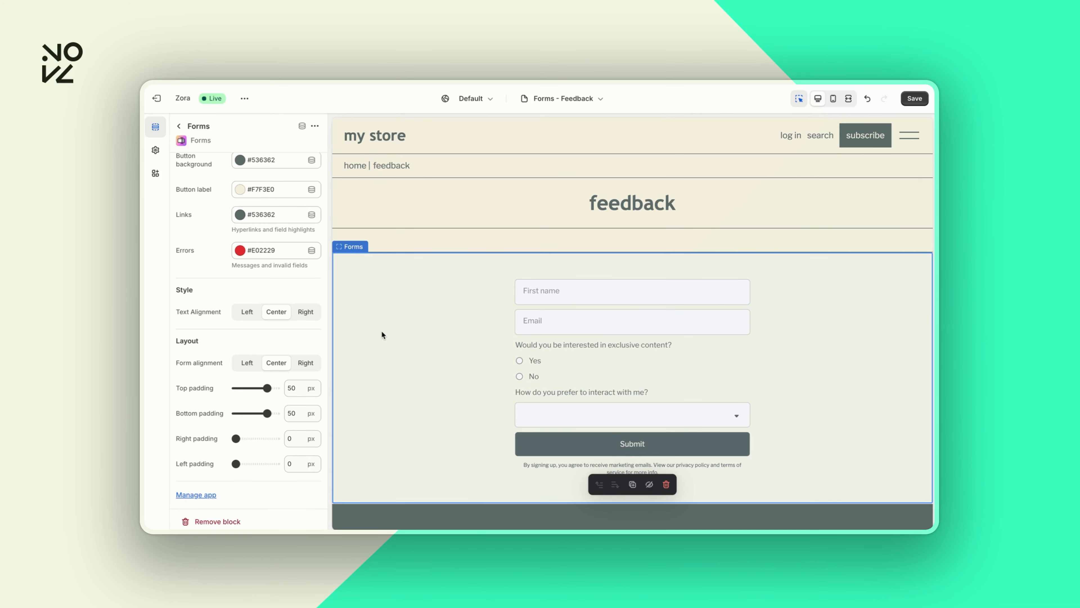
Step: Add a Contact form section to the template below the Forms block and set its form columns to 1 Column
click(179, 127)
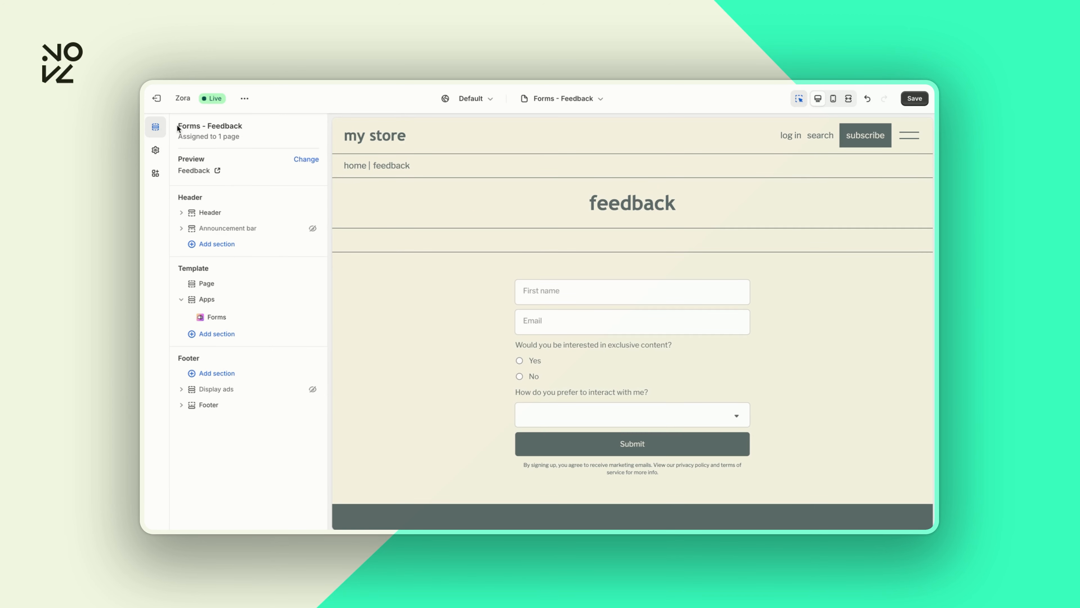
click(199, 338)
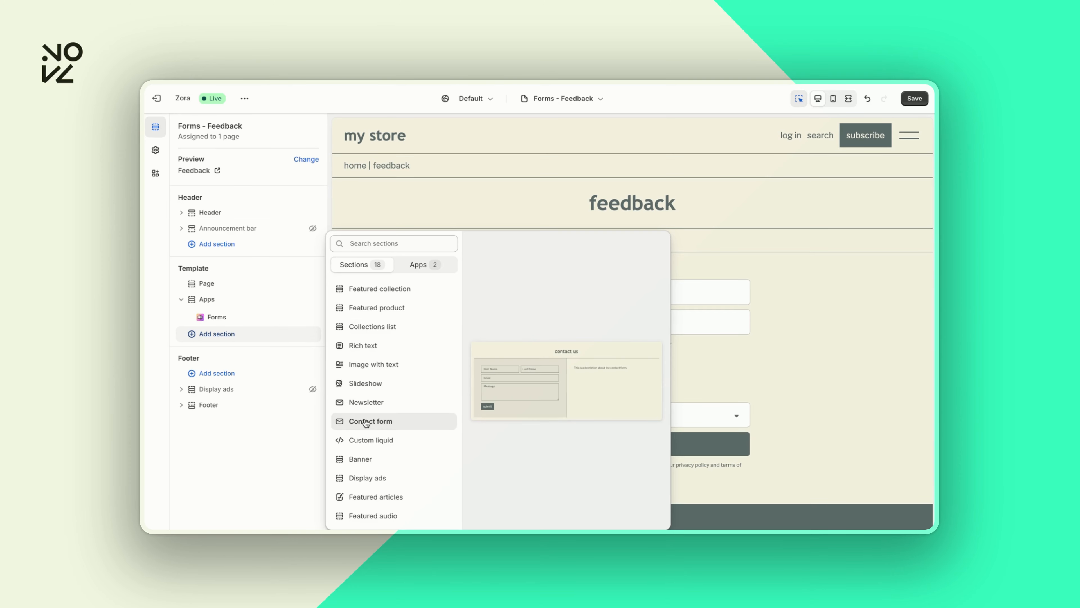
click(365, 421)
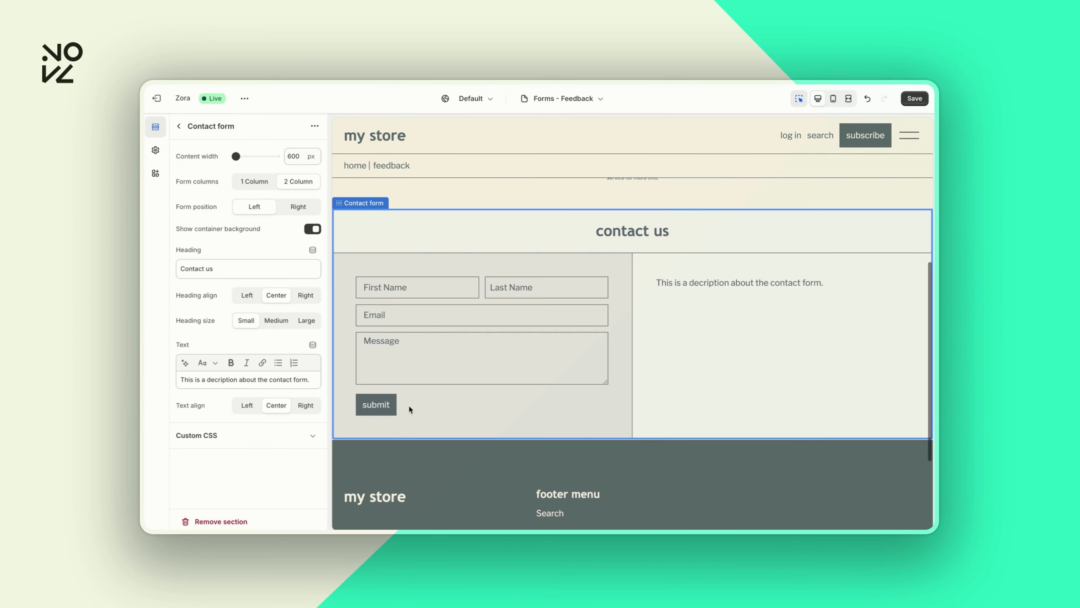
click(266, 183)
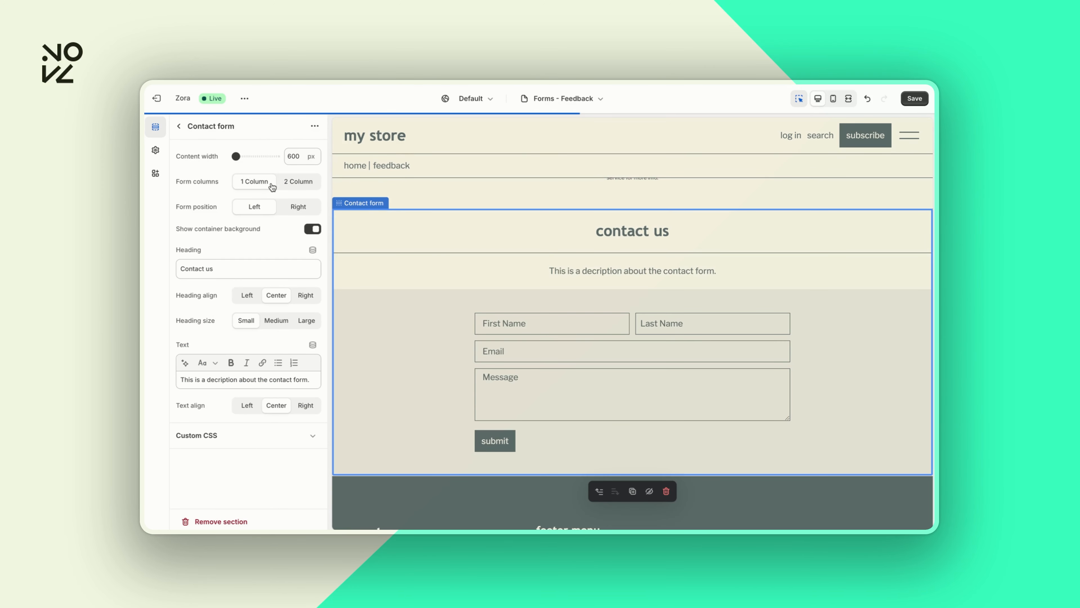
click(294, 186)
click(256, 183)
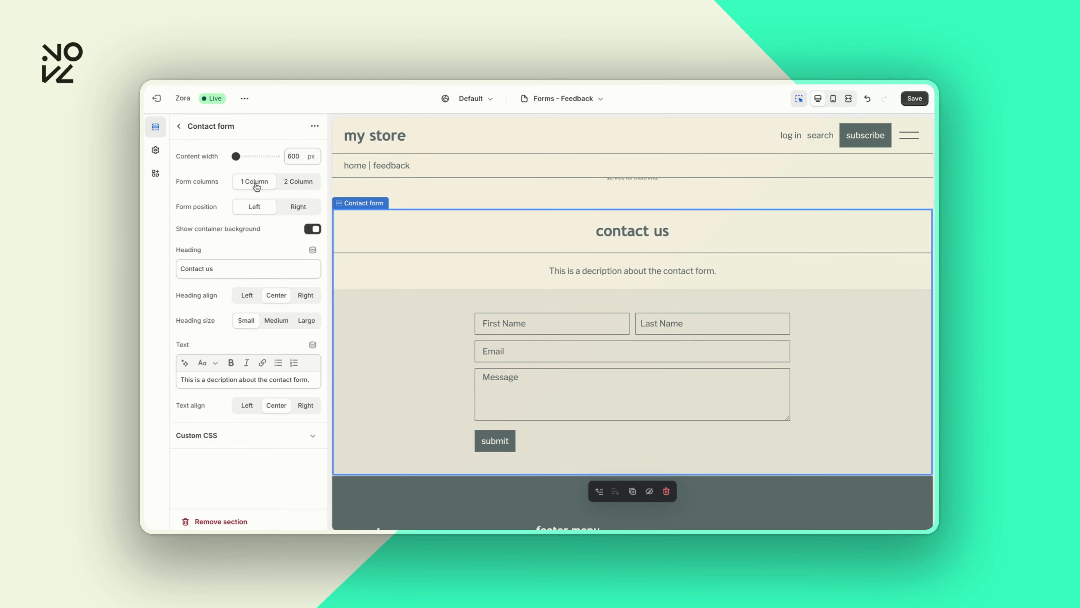
Step: Add a Select block and a Radio block below the Message block in the Contact form section
click(178, 128)
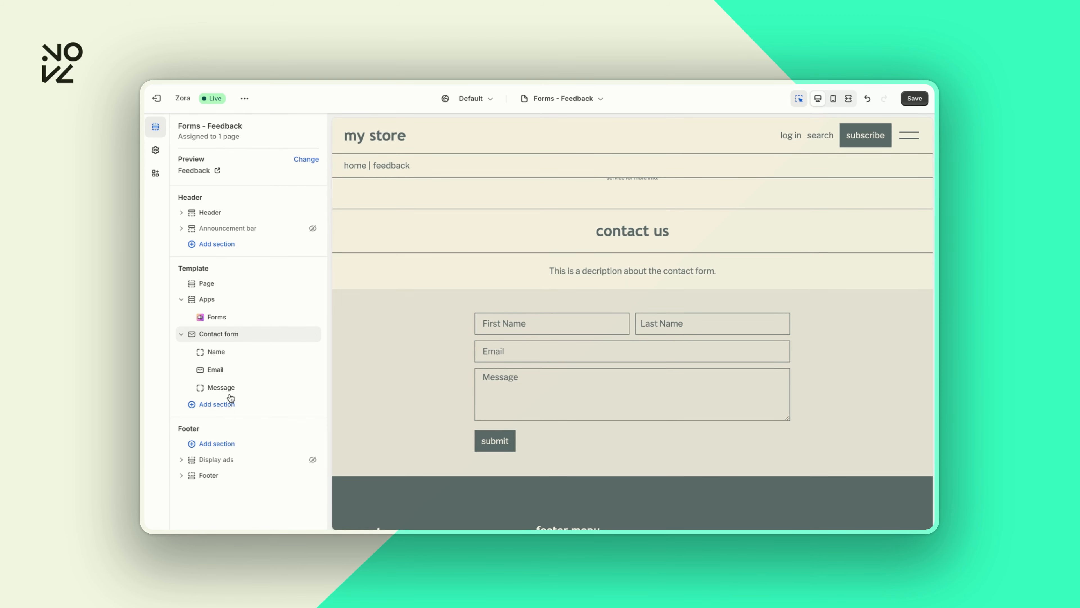
click(257, 396)
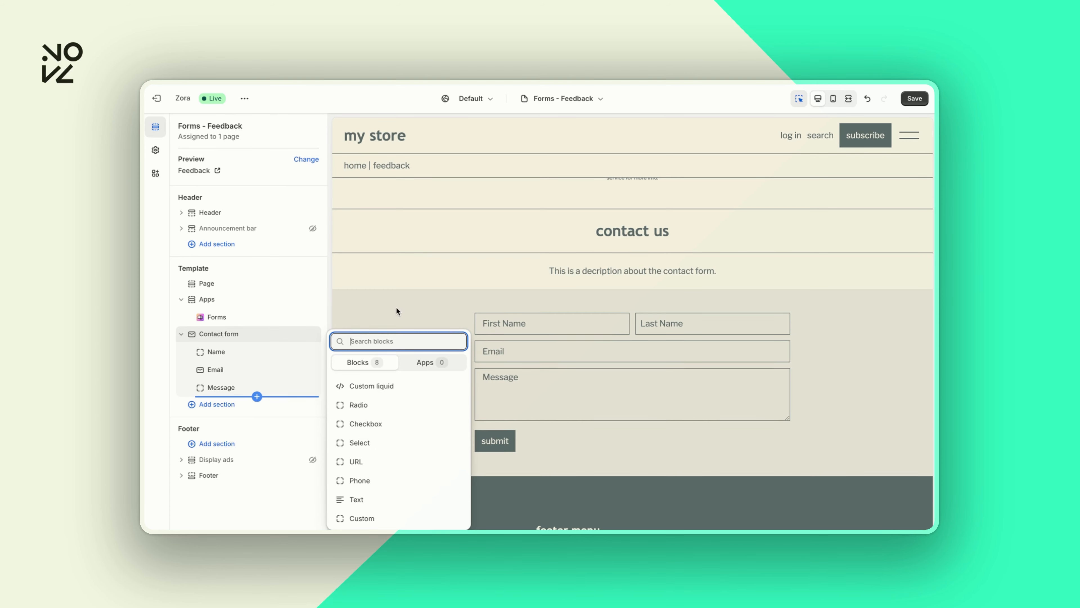
click(367, 443)
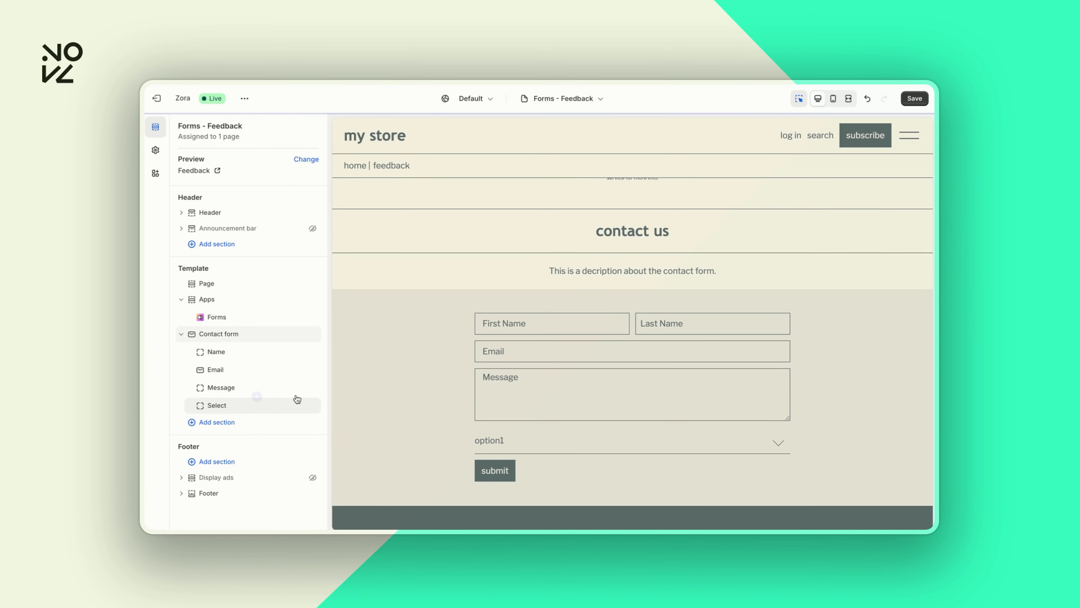
click(257, 414)
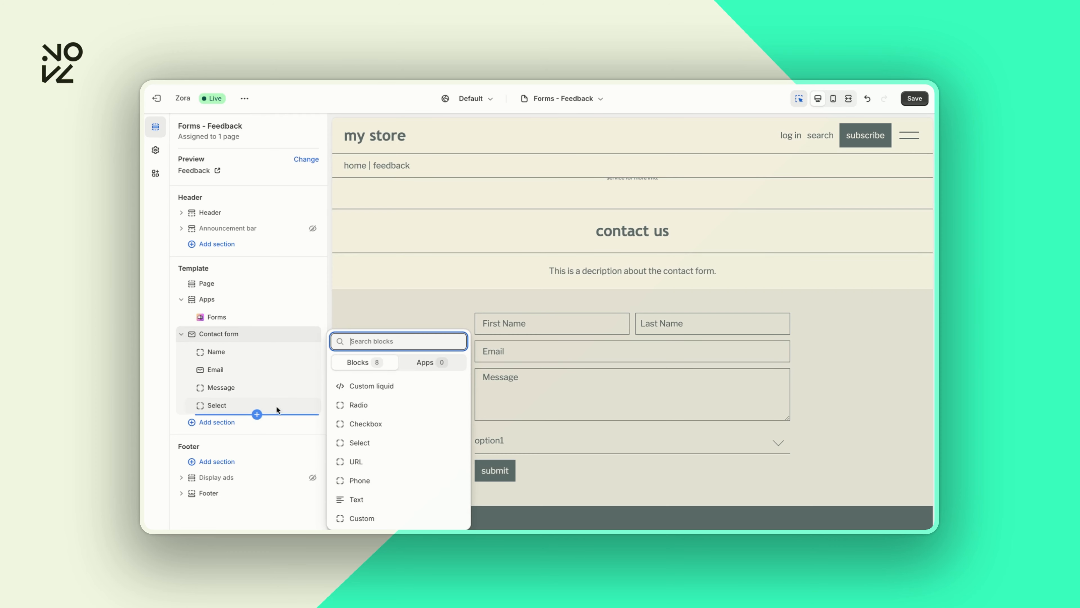
click(345, 410)
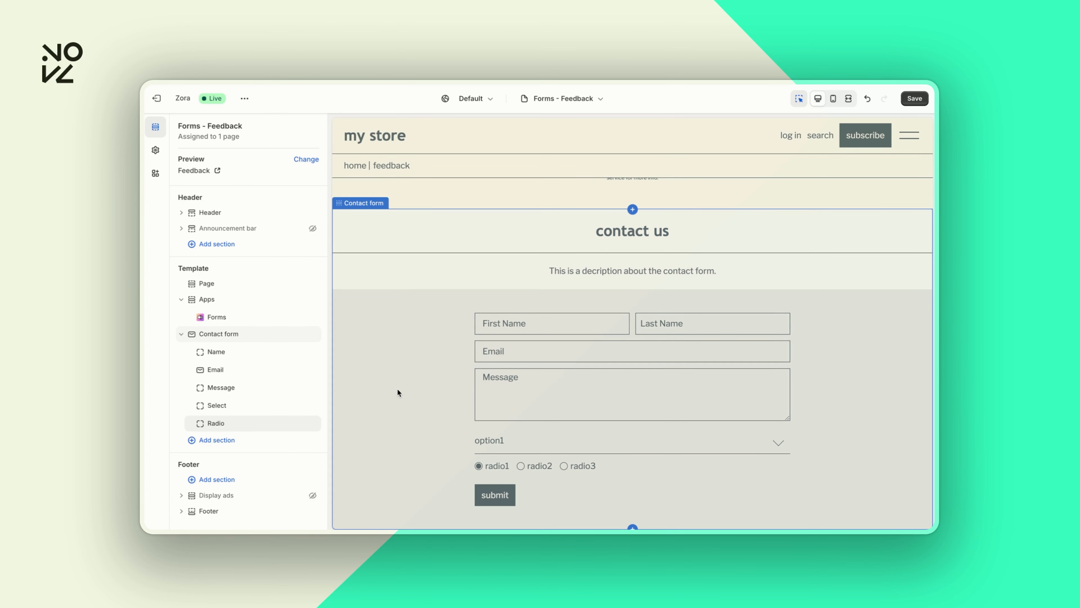
Step: Move the Radio block above the Select block in the Contact form section and check the field order in the page preview
drag(200, 423, 201, 408)
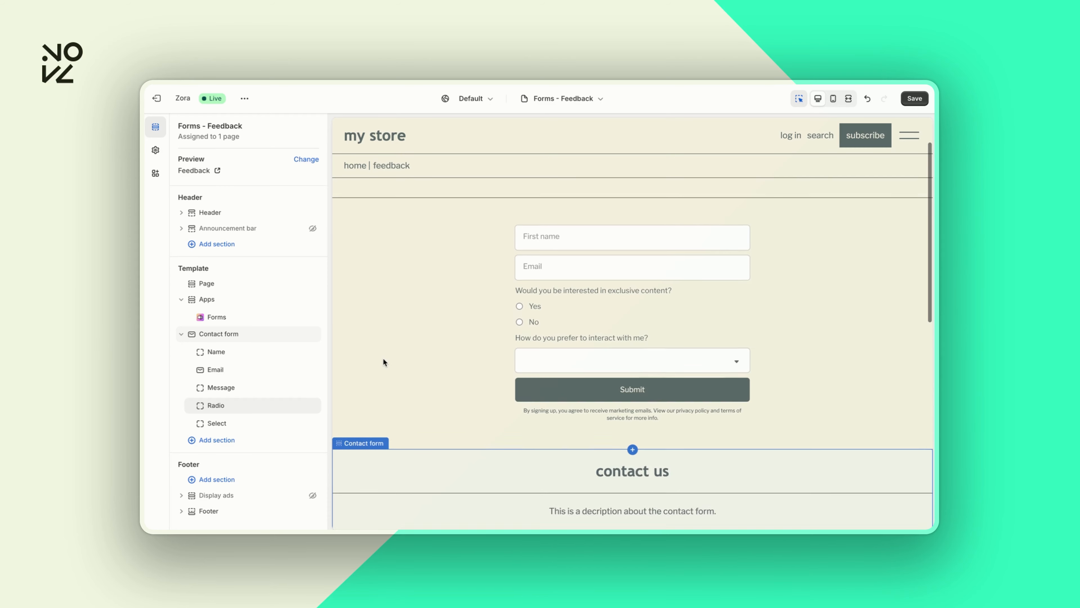
scroll(382, 357, down, 5)
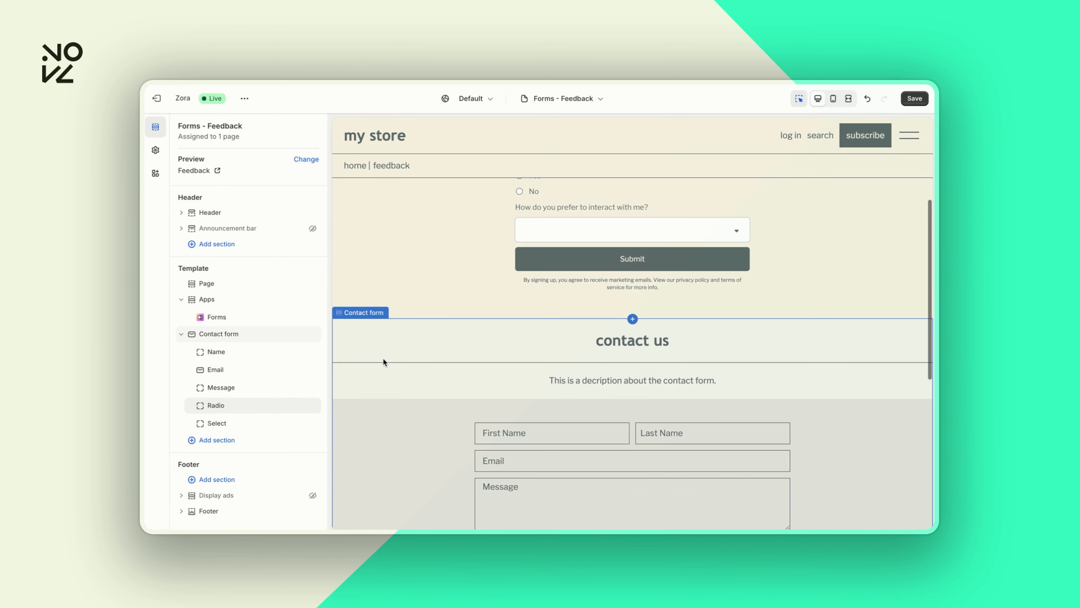
scroll(383, 359, down, 3)
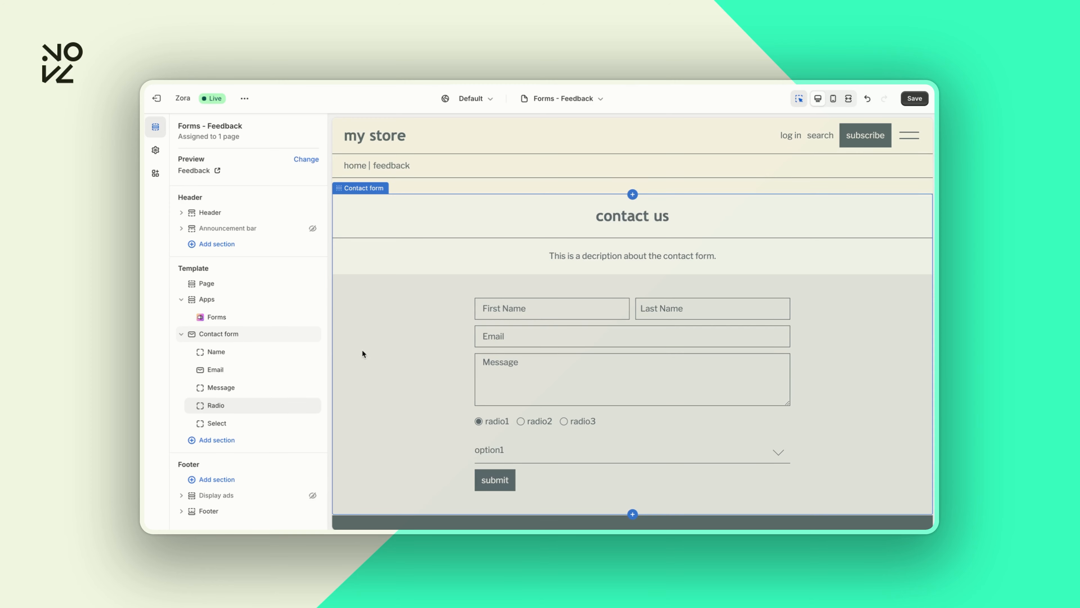
click(312, 334)
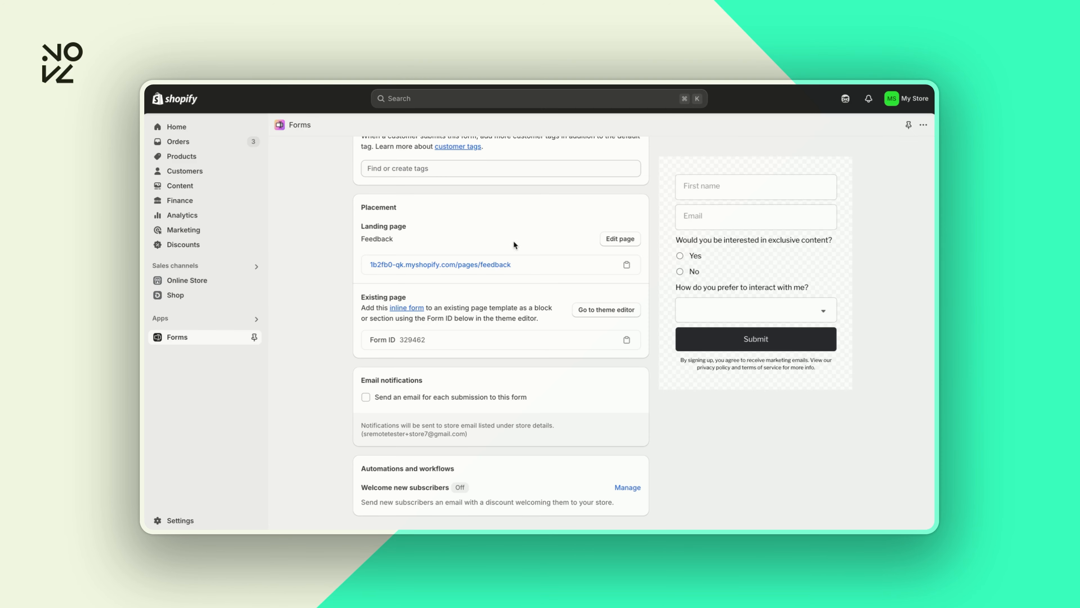
Step: Copy the Feedback landing page's link from the form's placement settings and return to the Forms overview
click(626, 265)
scroll(522, 185, up, 4)
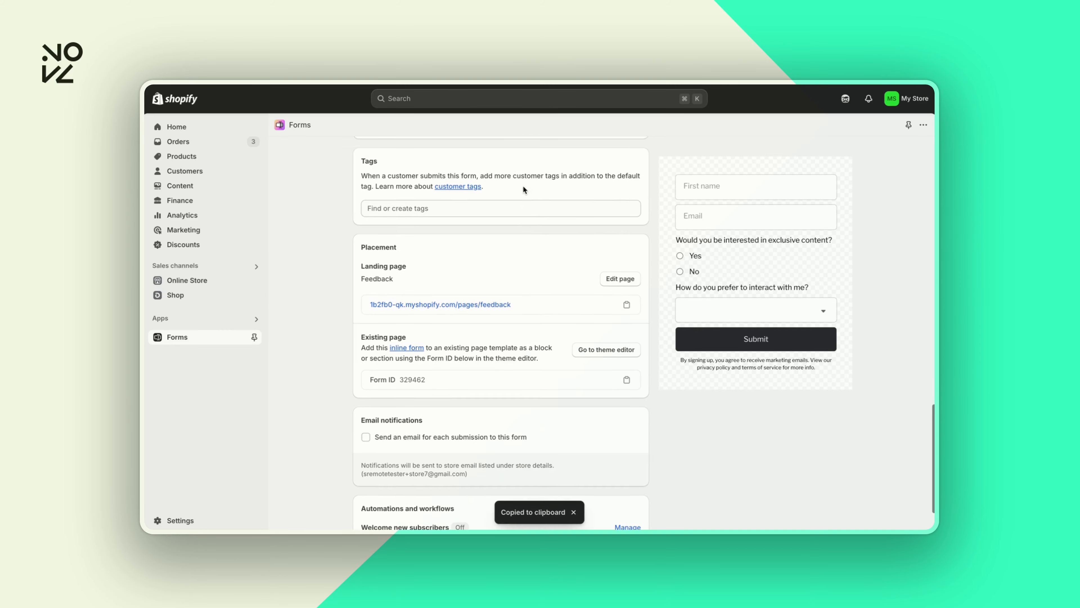
click(302, 124)
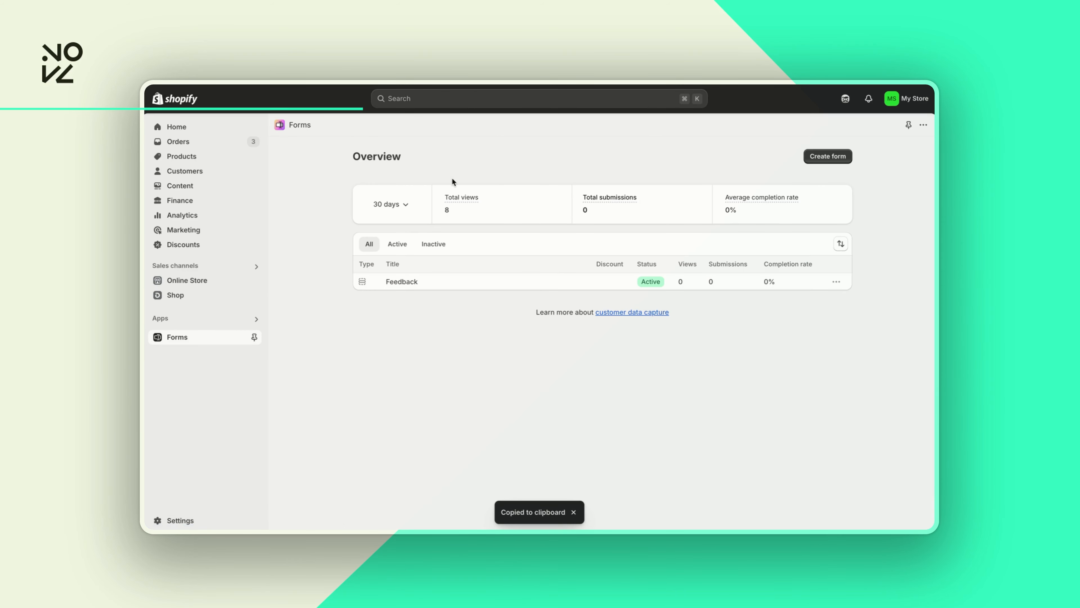